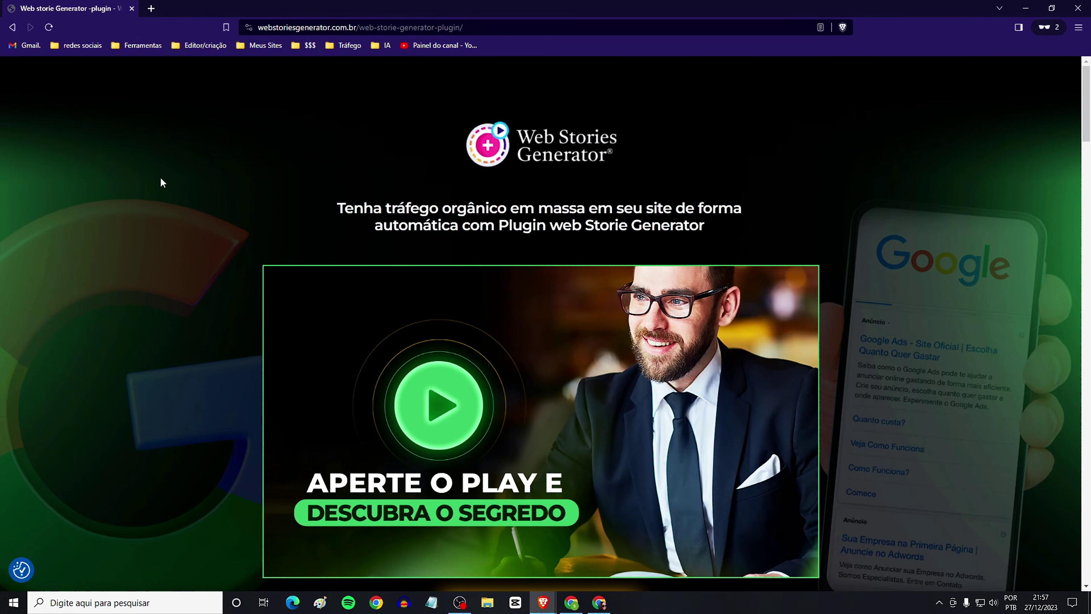
Review the Web Stories Generator sales page down to the plugin's price offer.
scroll(135, 233, down, 2)
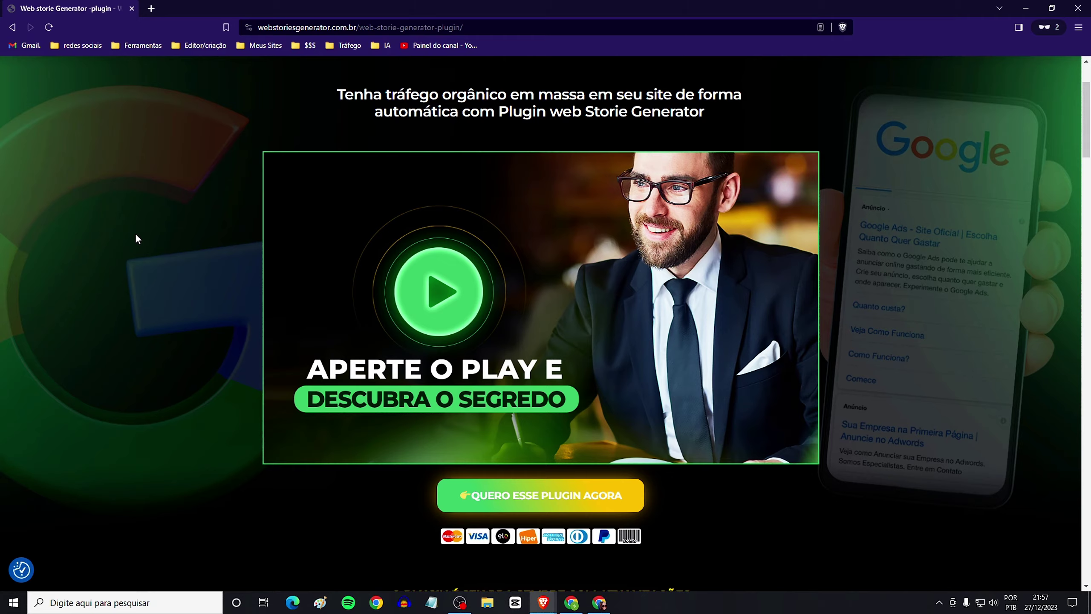
scroll(137, 237, down, 4)
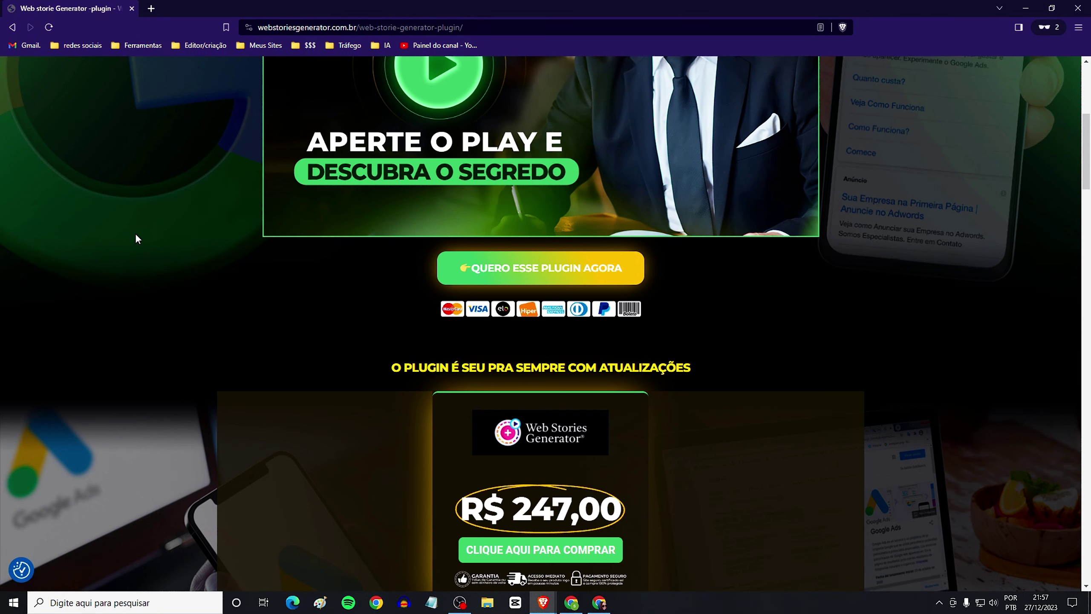
scroll(137, 238, down, 2)
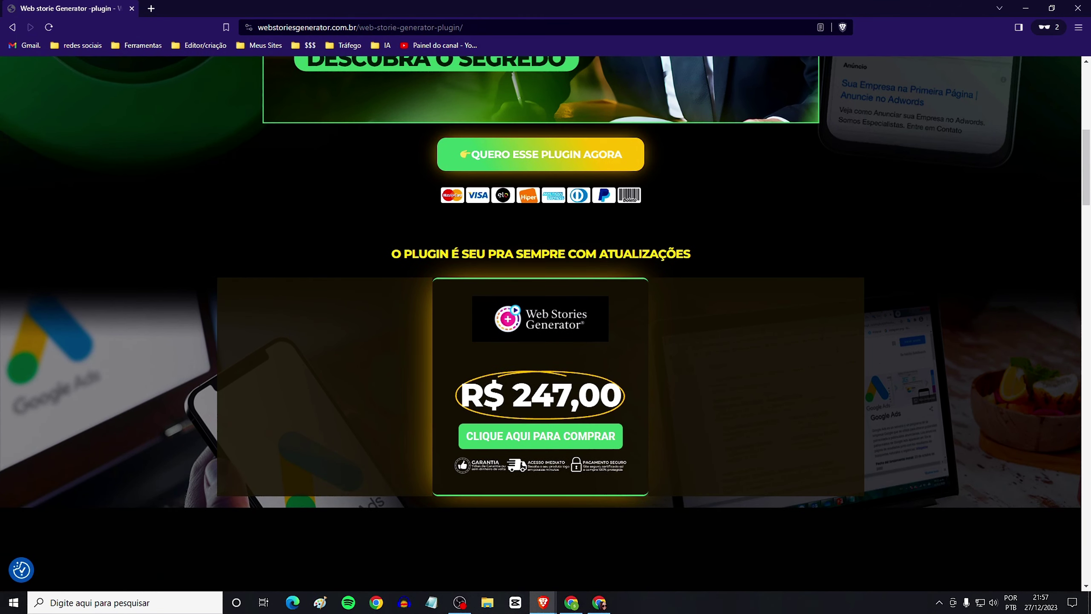
key(alt+Tab)
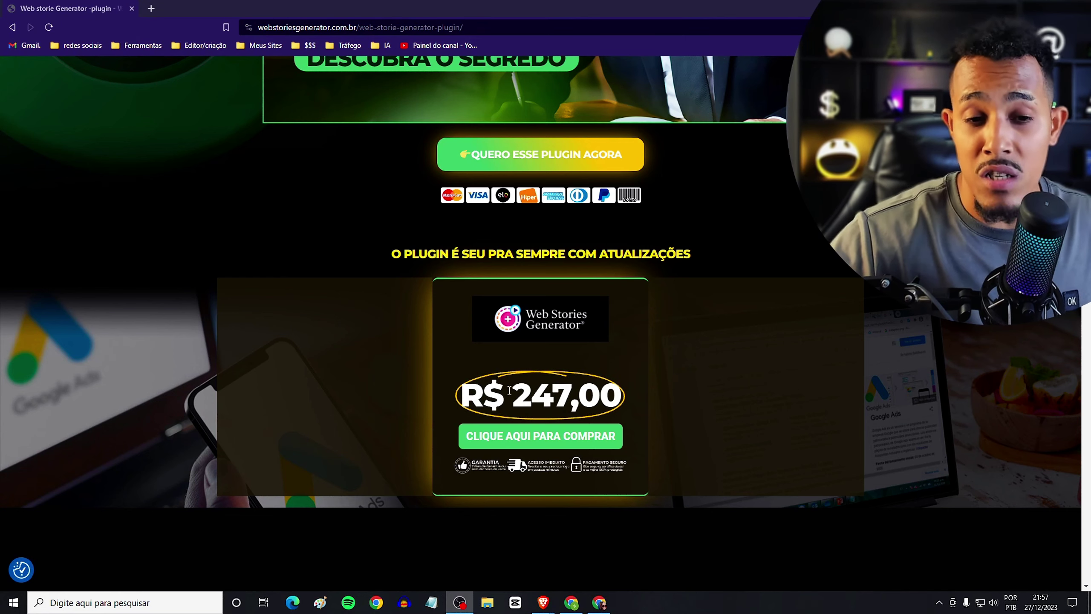
Open the plugin's purchase checkout and examine the order form and the instalment price.
click(539, 442)
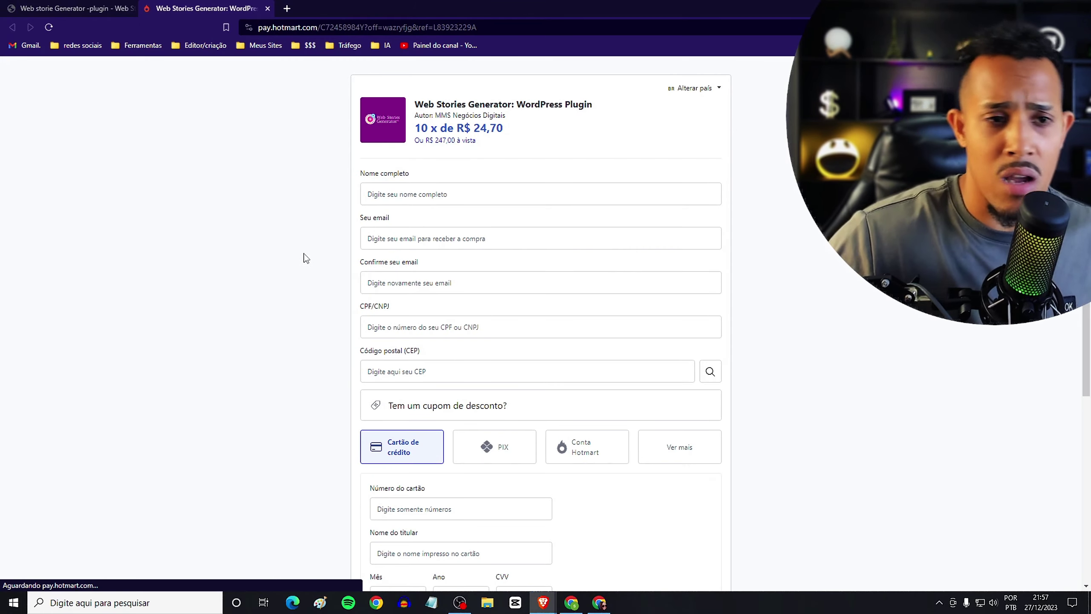
scroll(304, 262, down, 3)
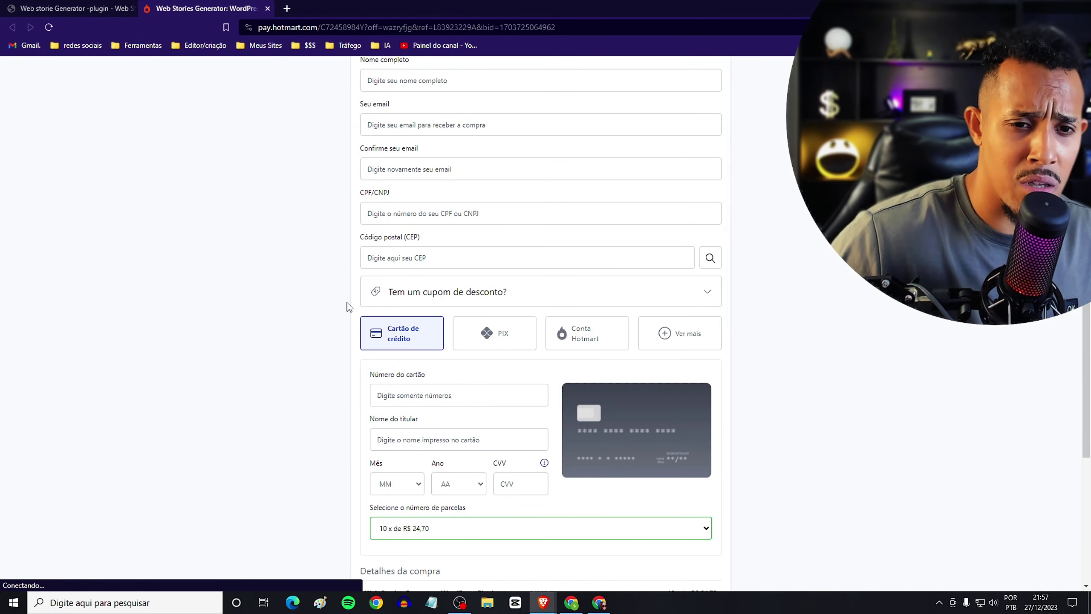
scroll(348, 306, up, 3)
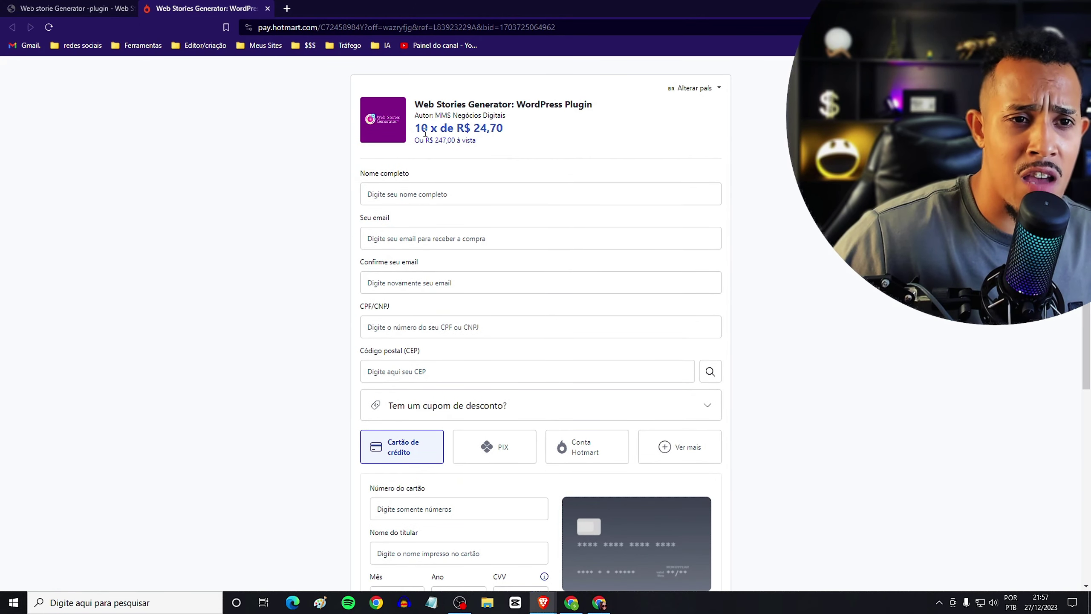
drag(466, 127, 501, 128)
click(503, 127)
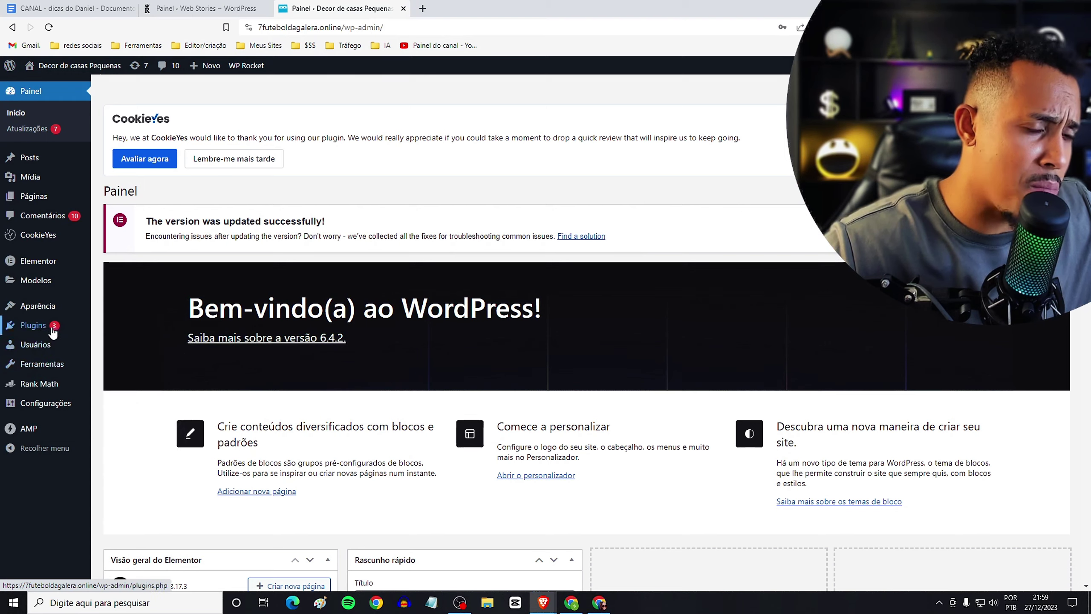
Install the plugin on the WordPress site from the file web-stories-generator-v2.0.8.zip and activate it.
mouse_move(52, 332)
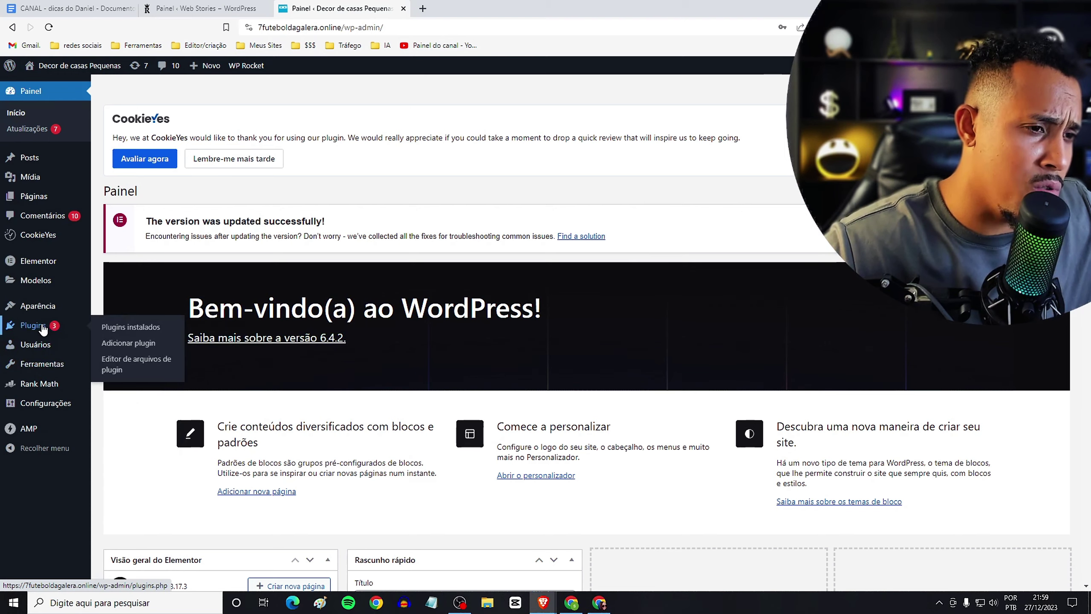
click(134, 347)
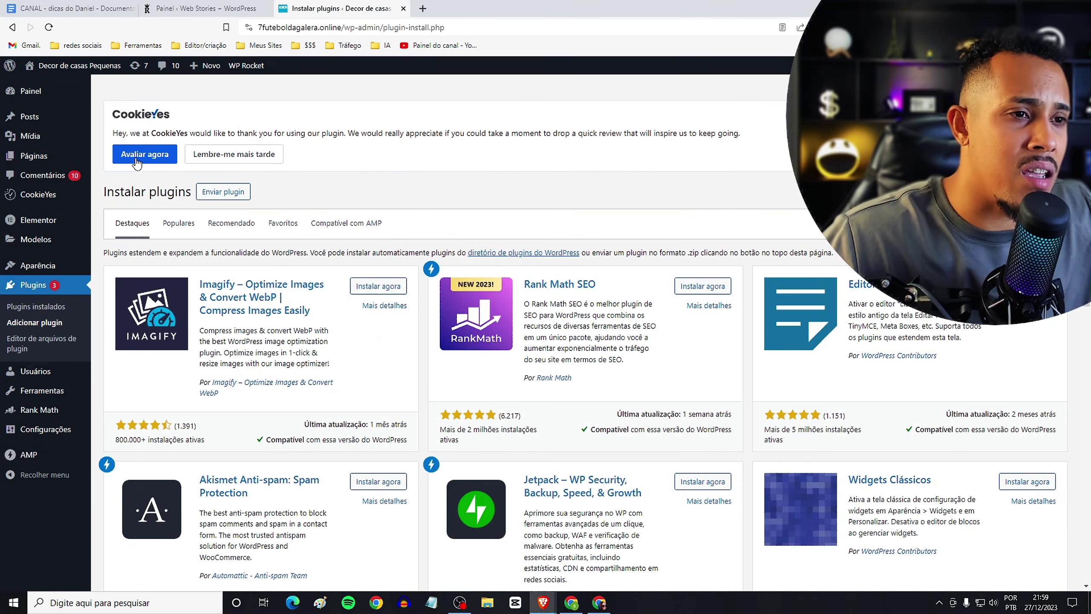
click(222, 193)
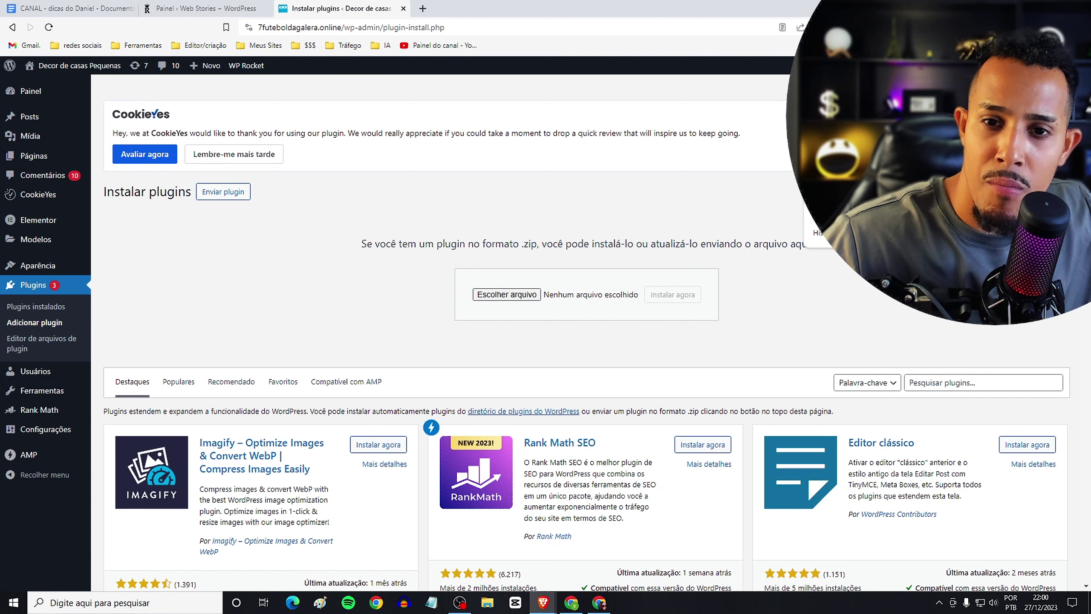
drag(787, 201, 507, 296)
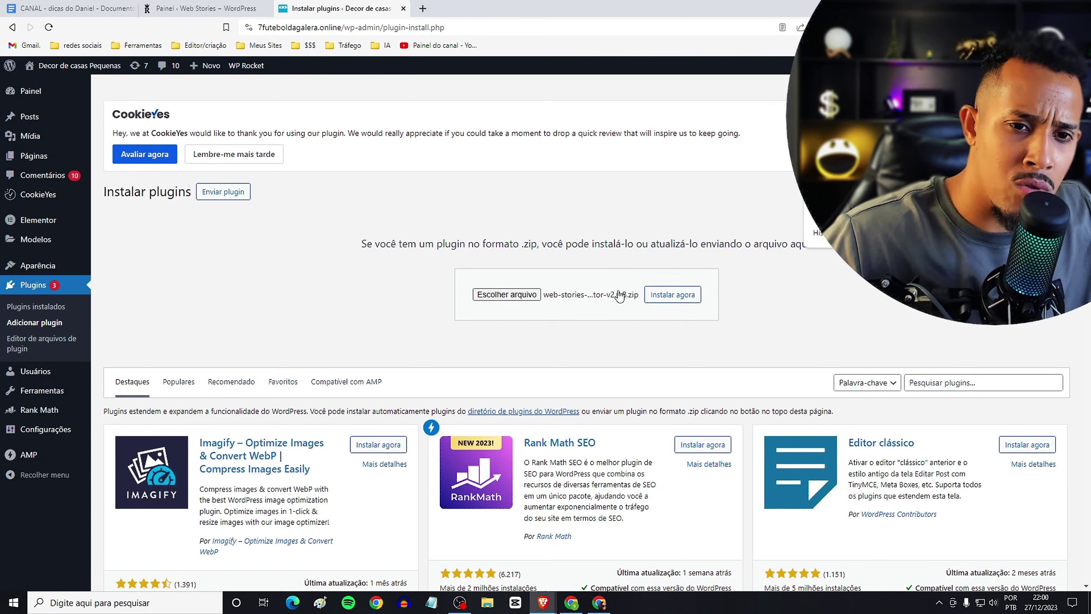
click(664, 299)
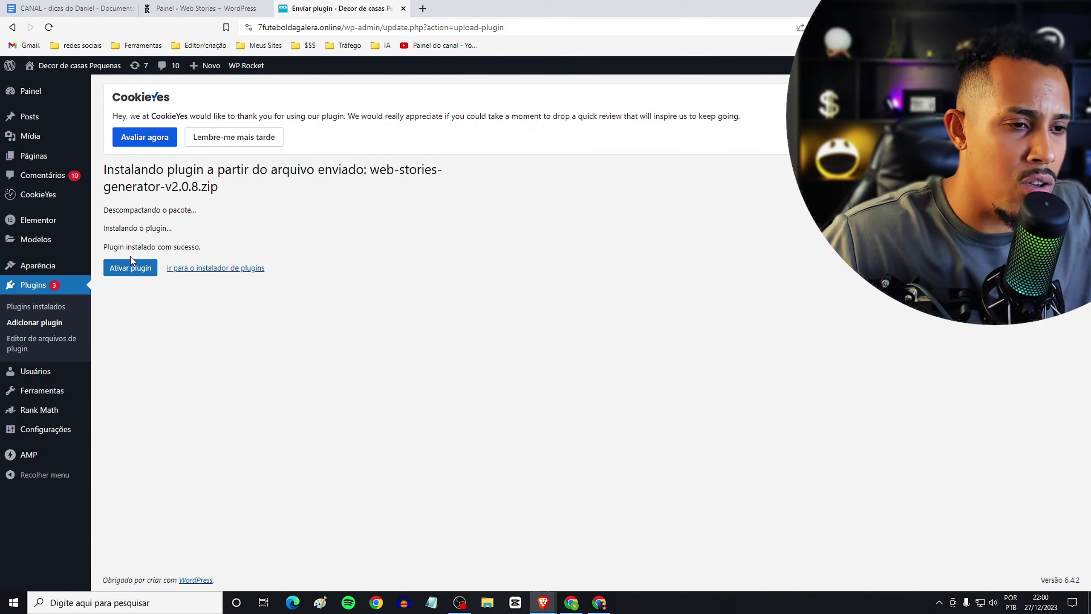
click(131, 275)
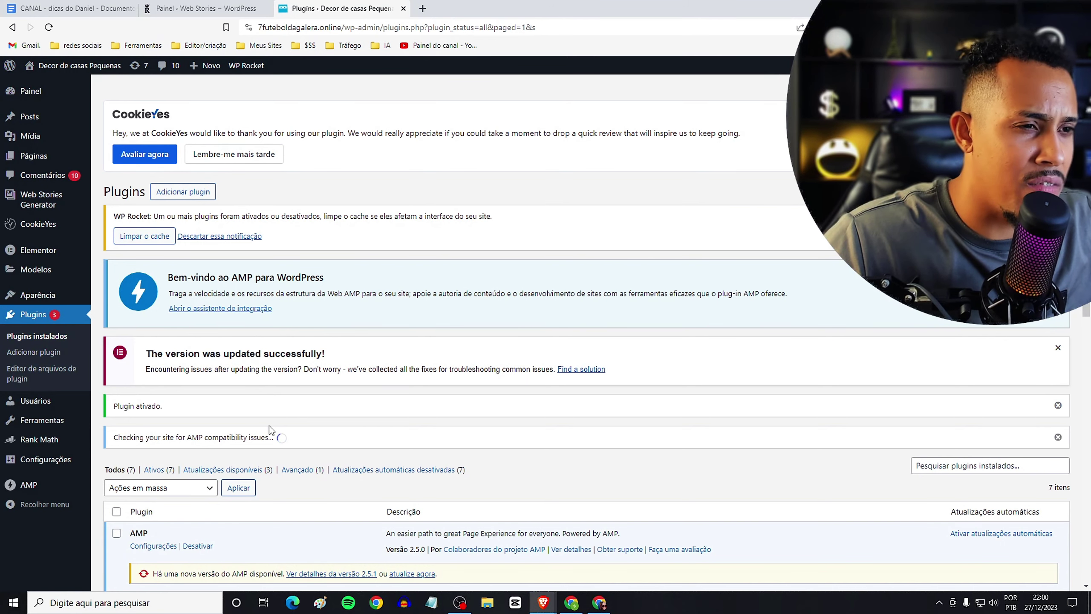
Open the Web Stories Generator plugin settings at the Google AdSense section.
click(44, 200)
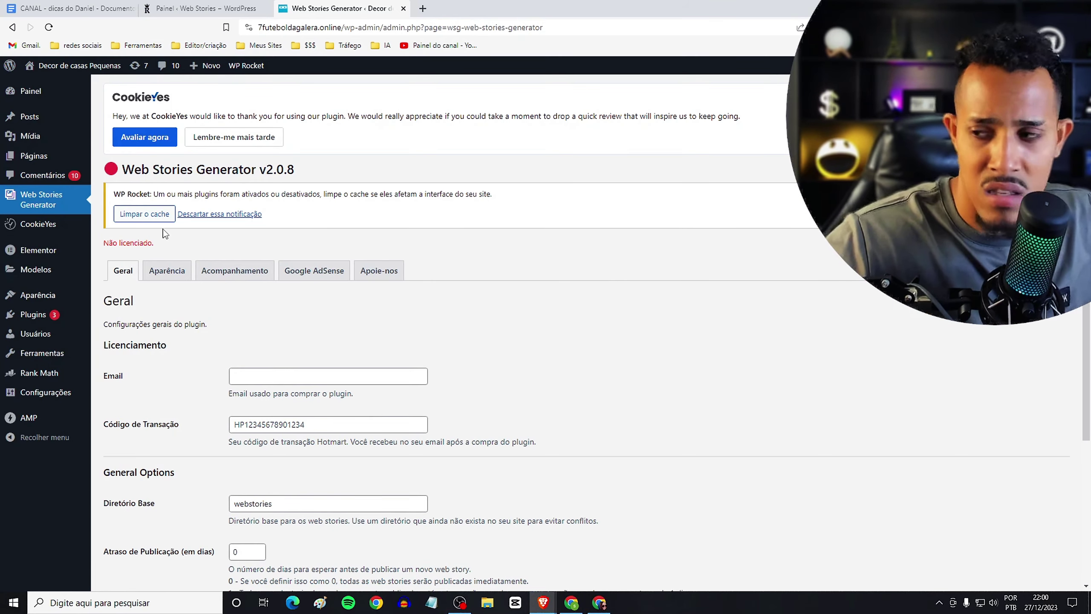
click(314, 270)
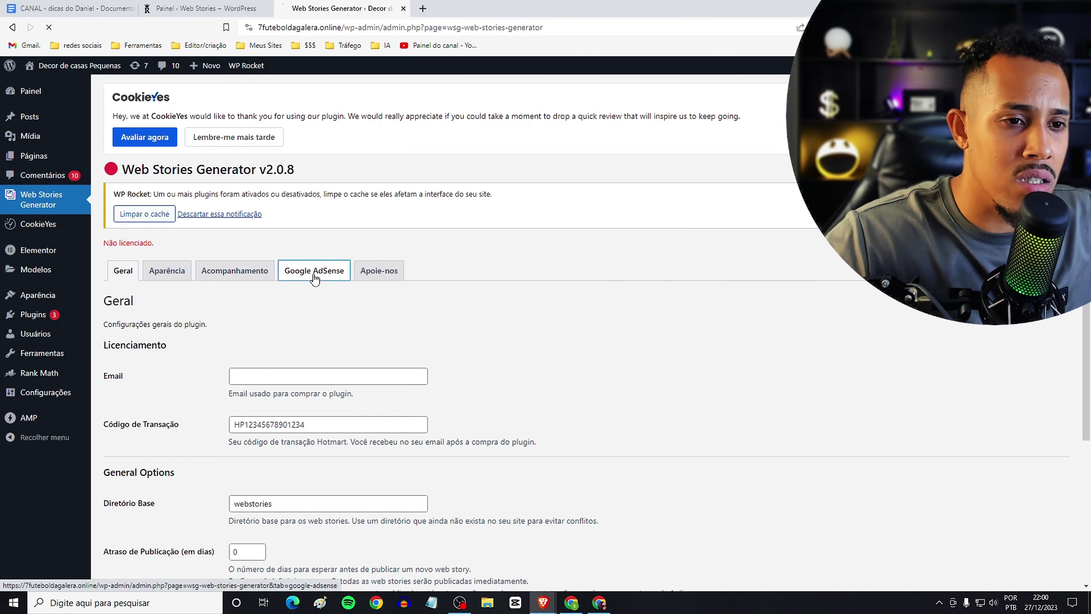
drag(313, 398, 225, 378)
click(225, 377)
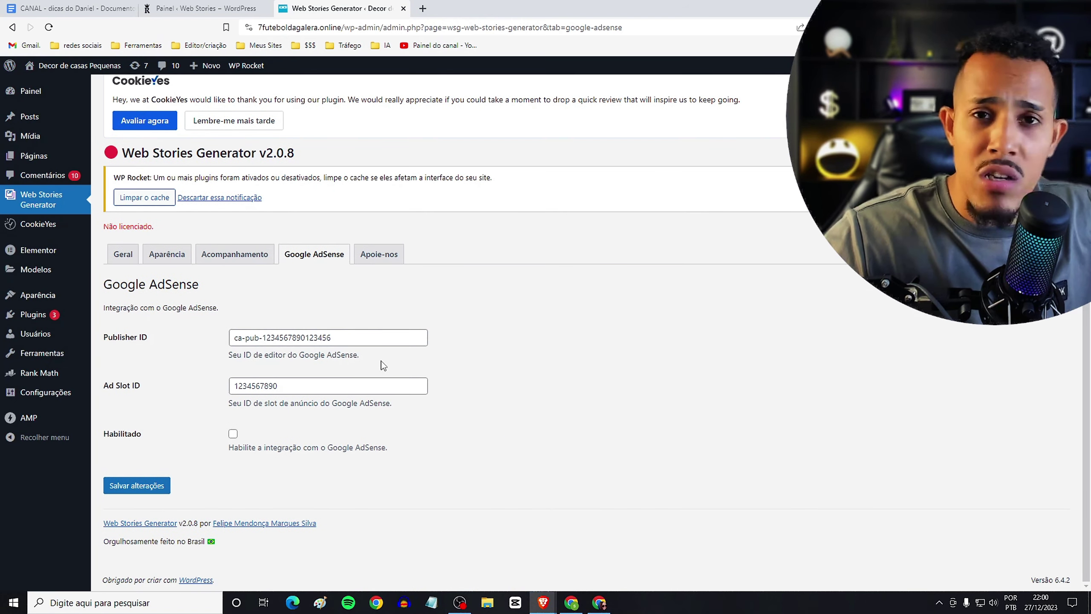
Go through the Publisher ID and Ad Slot ID fields and mark the Google AdSense integration as enabled.
click(272, 339)
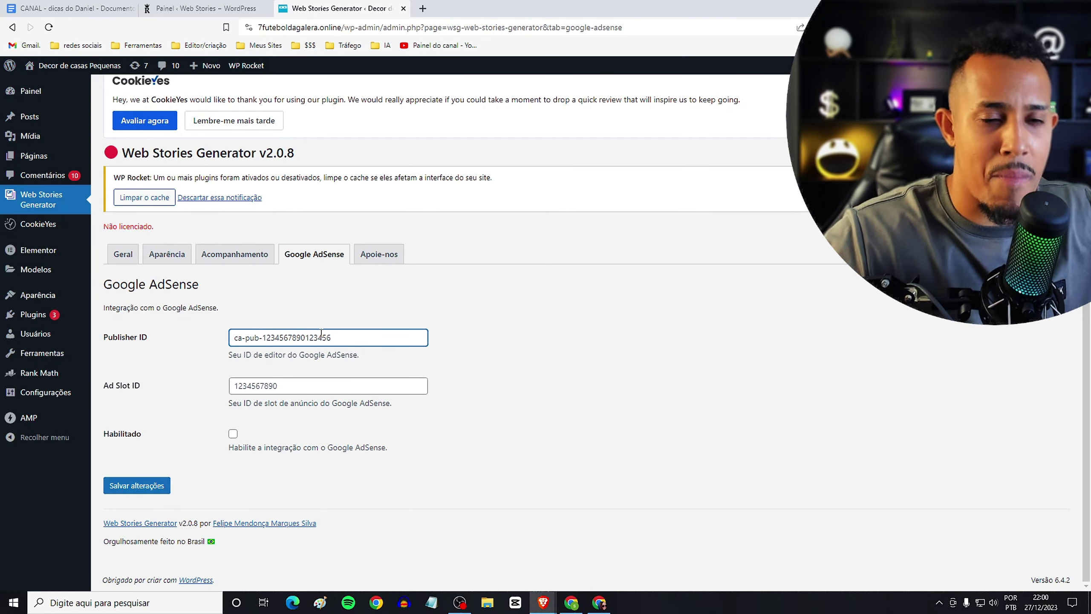
click(330, 381)
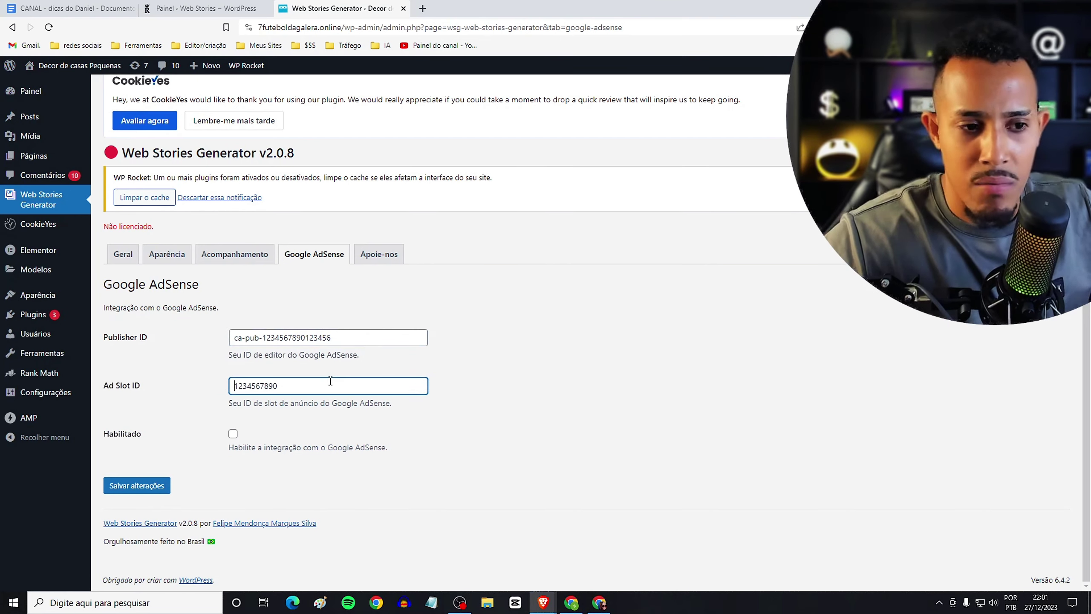
click(291, 343)
click(295, 387)
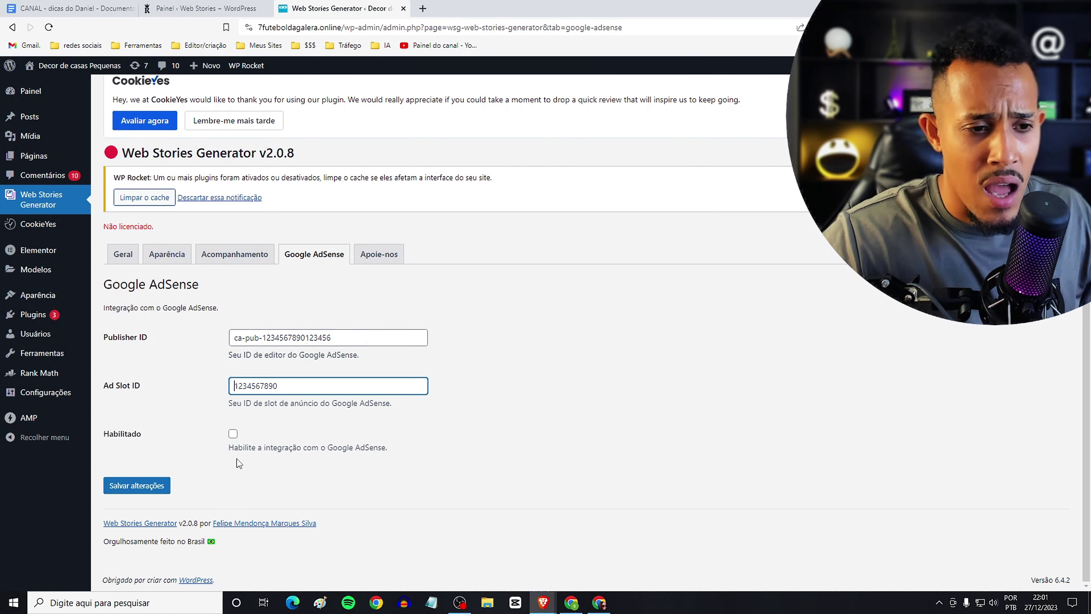
click(233, 434)
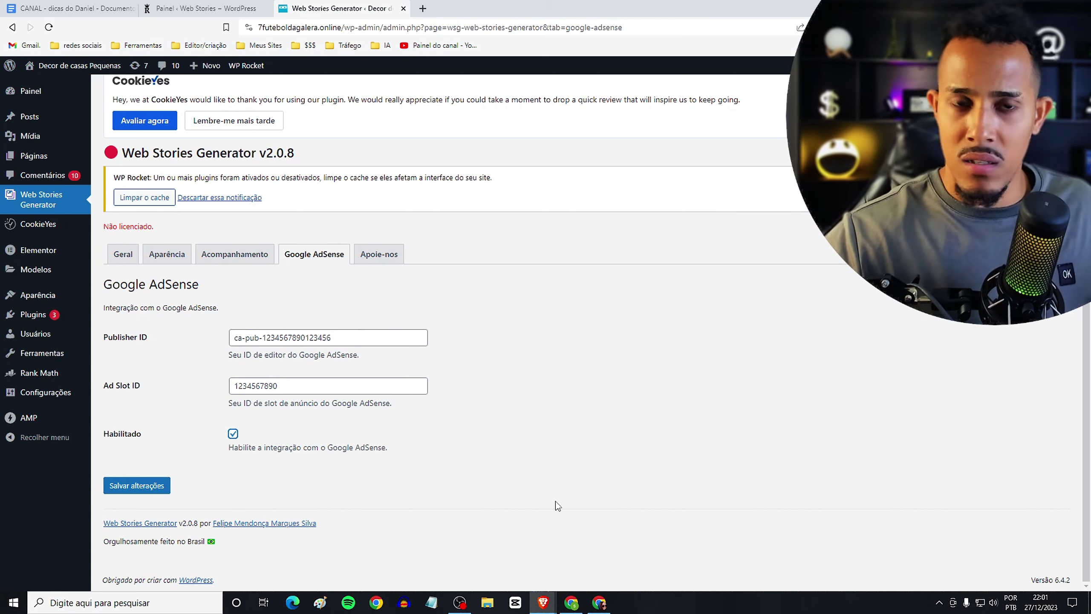
Go to the Google Analytics 4 tracking settings and mark tracking of the web stories as enabled.
click(234, 254)
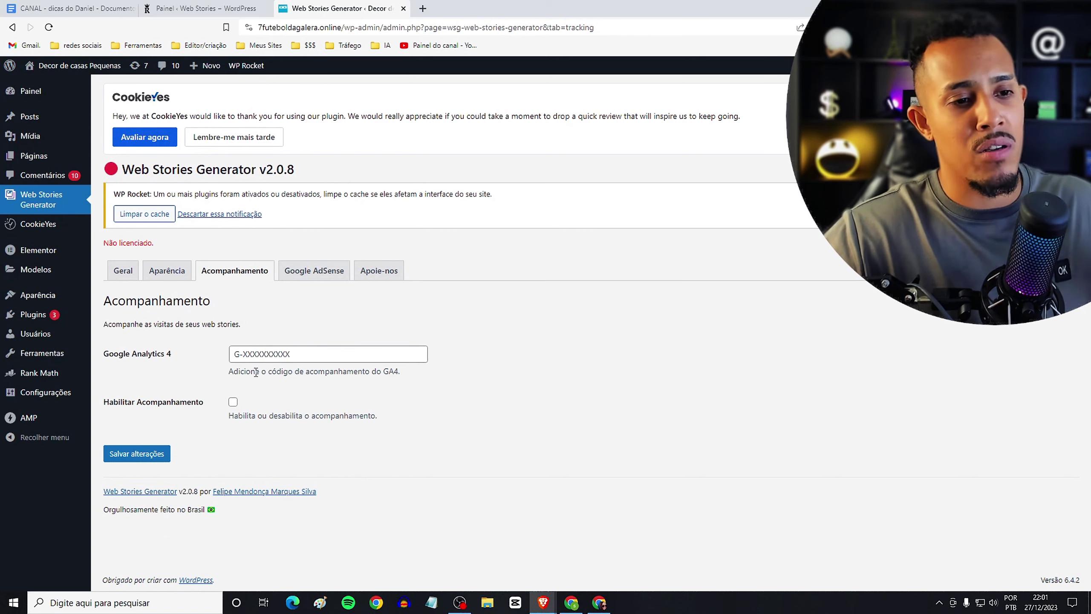
click(277, 357)
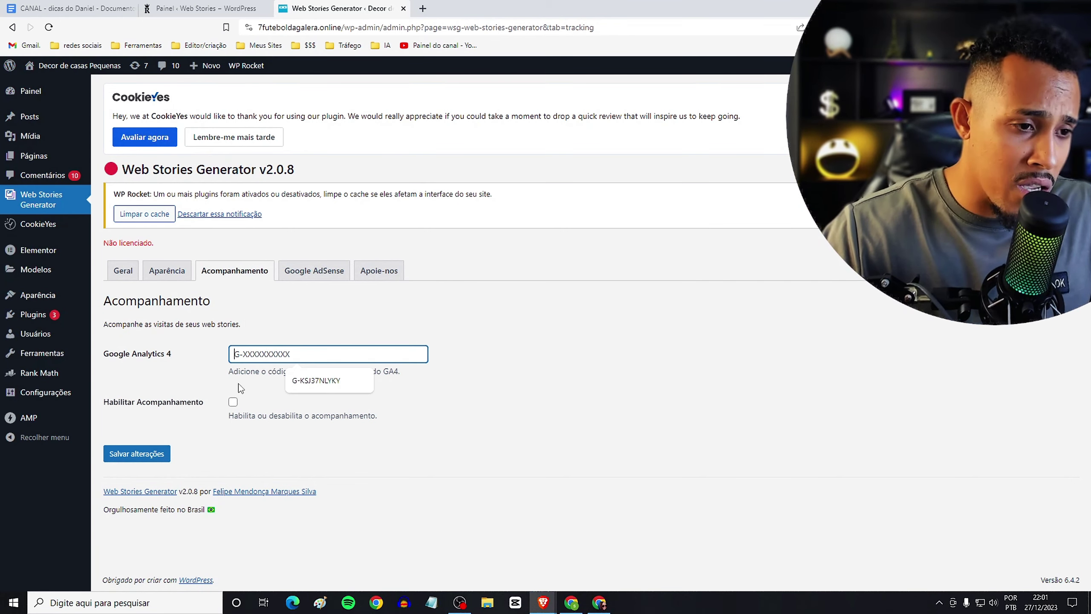
click(233, 402)
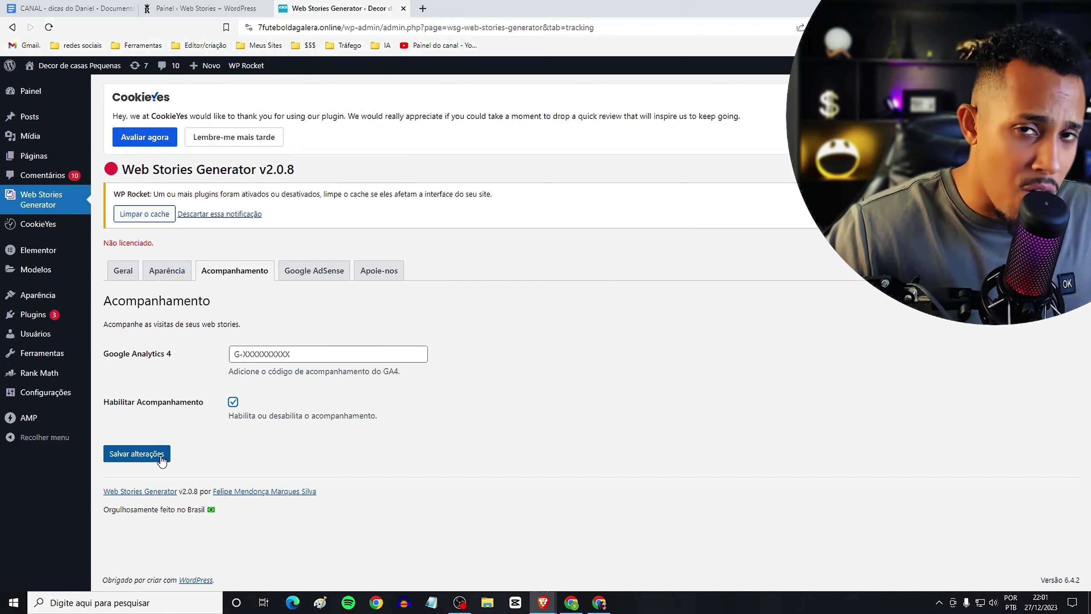
Review the plugin's web story appearance options and clear the WP Rocket cache.
click(169, 275)
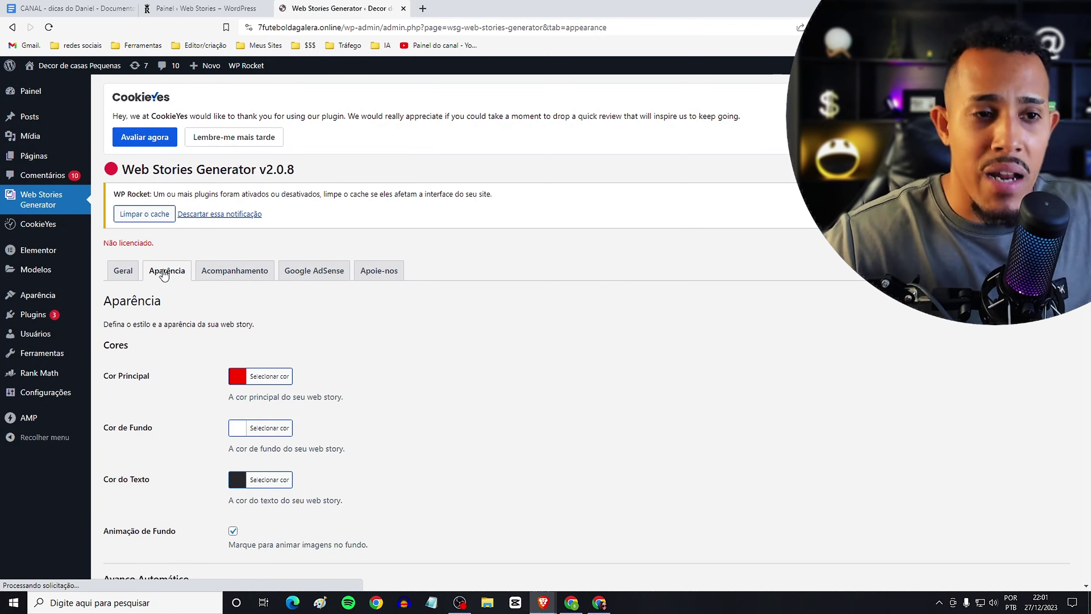
scroll(434, 322, down, 4)
scroll(455, 285, down, 11)
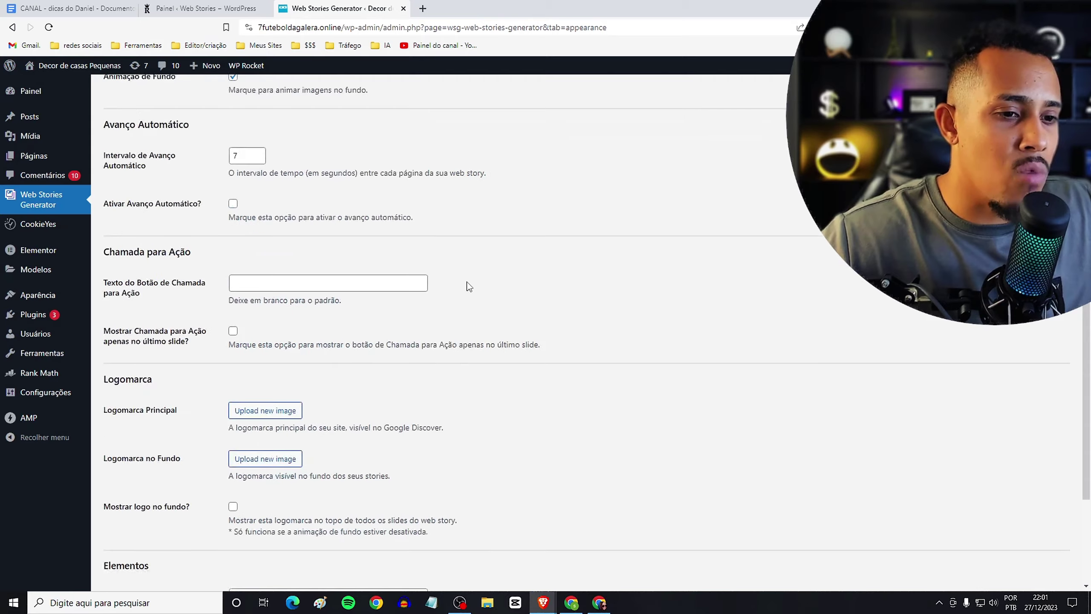
scroll(480, 287, up, 15)
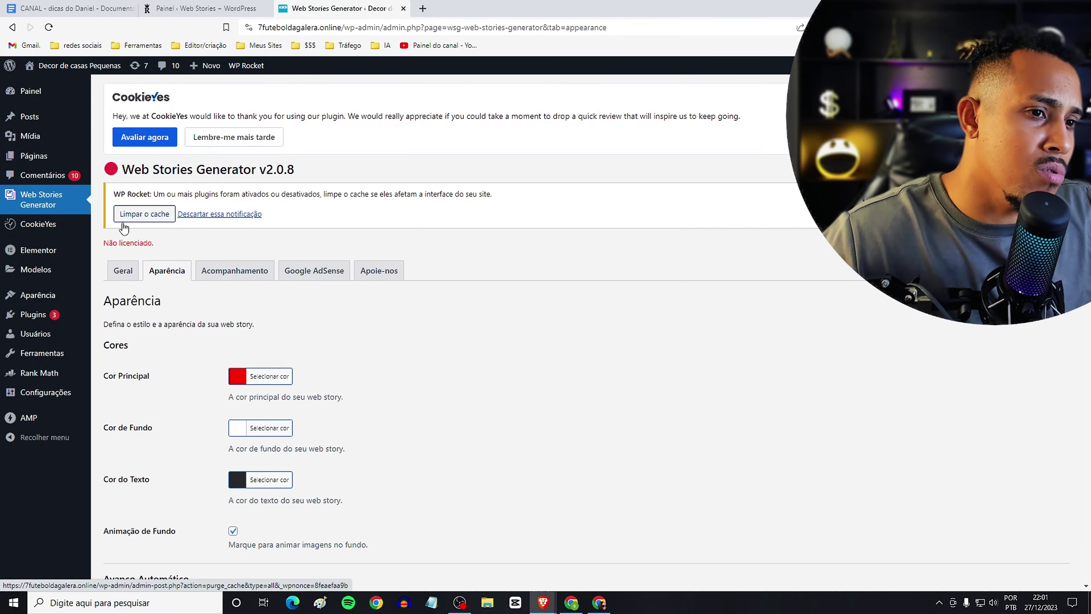
click(151, 213)
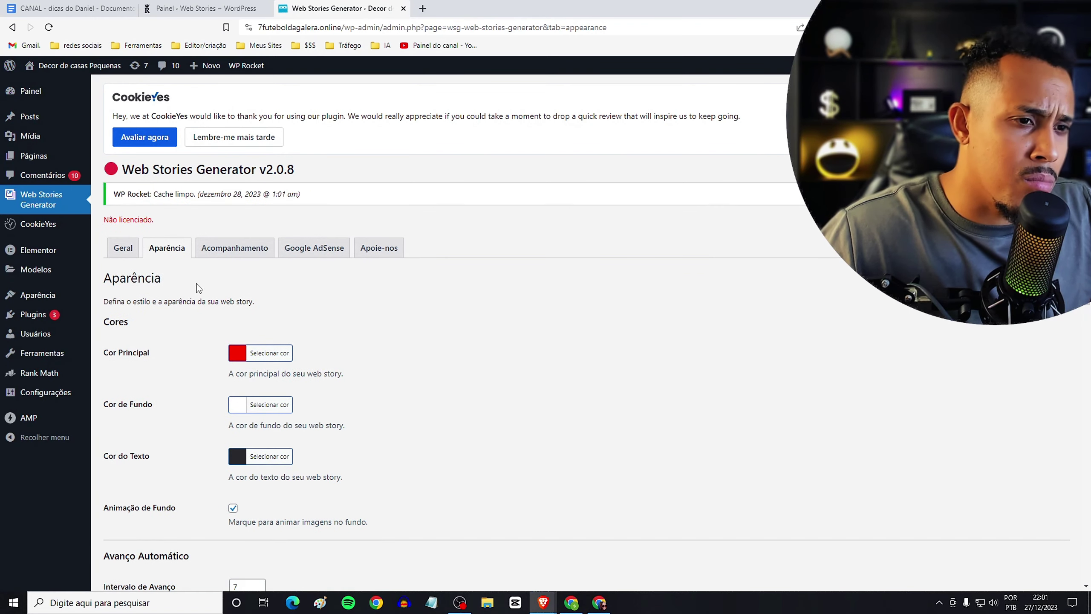
Mark web story generation as active in the plugin's general options and save the settings.
click(129, 251)
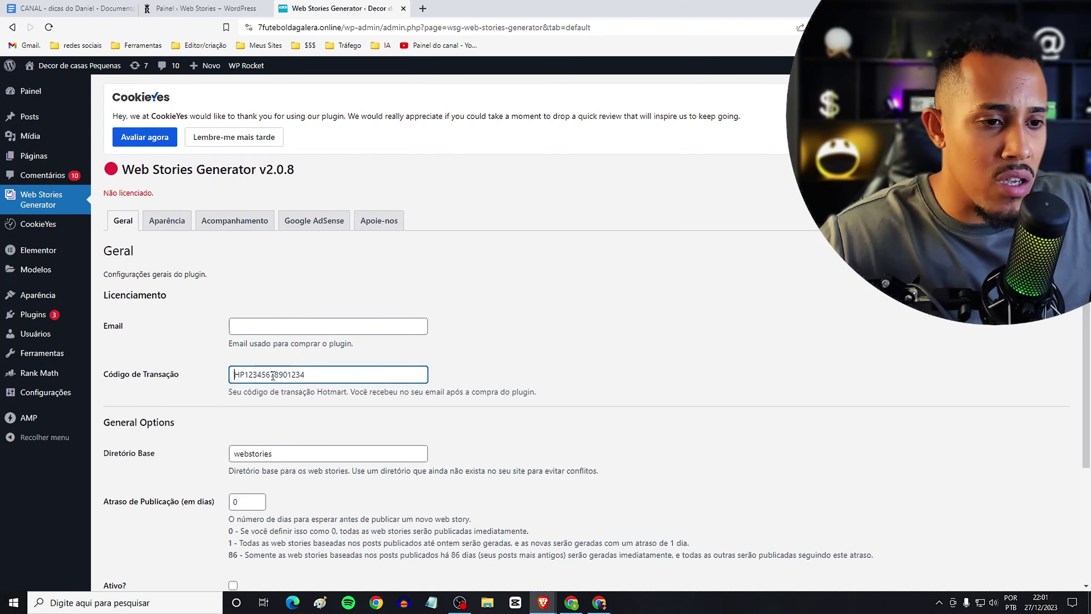
scroll(599, 310, down, 3)
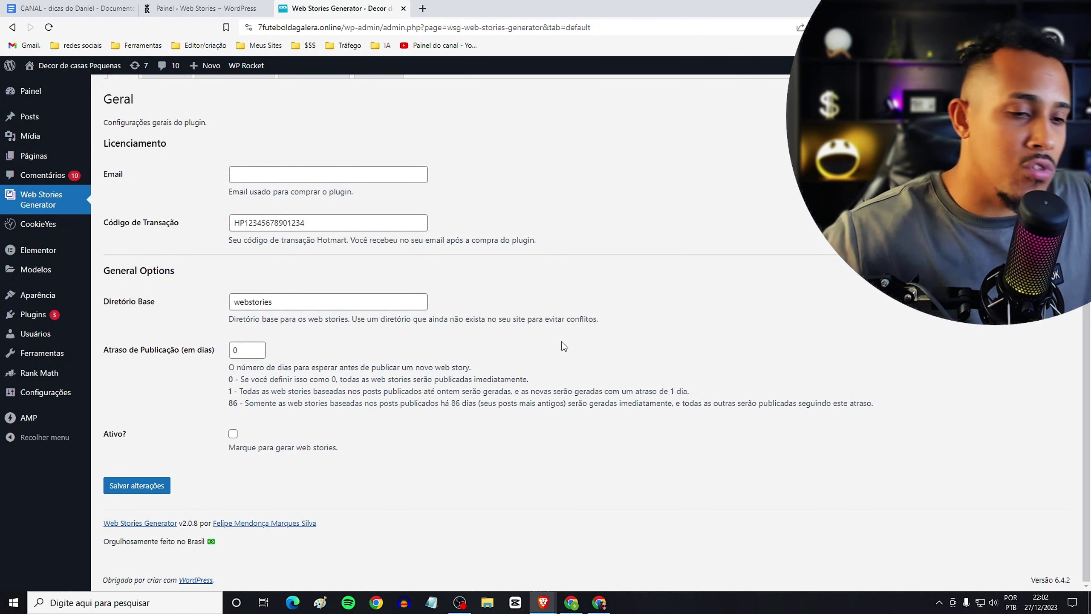
click(233, 435)
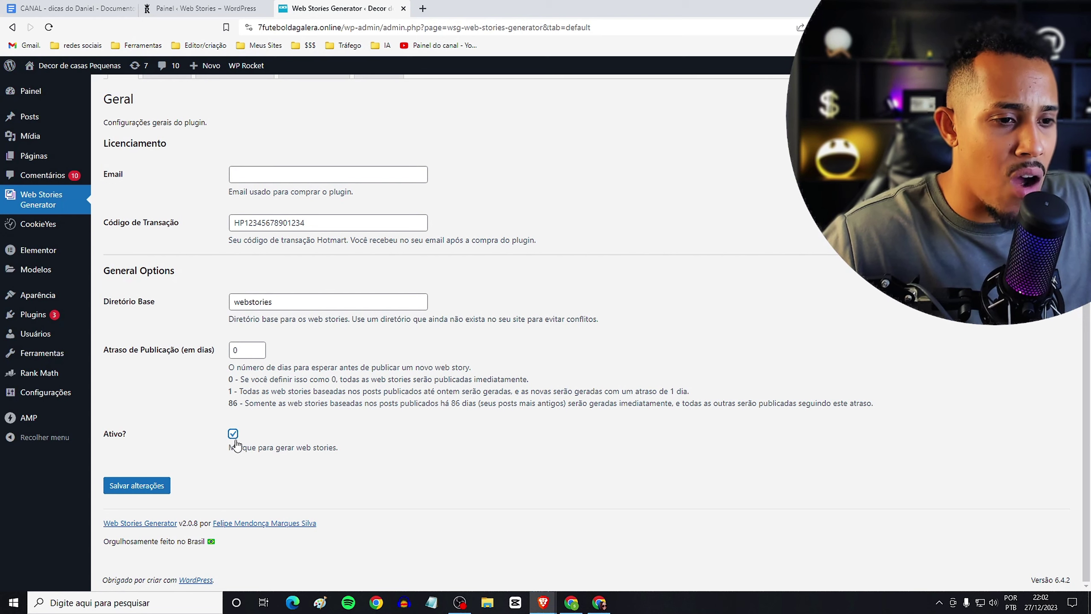
click(131, 488)
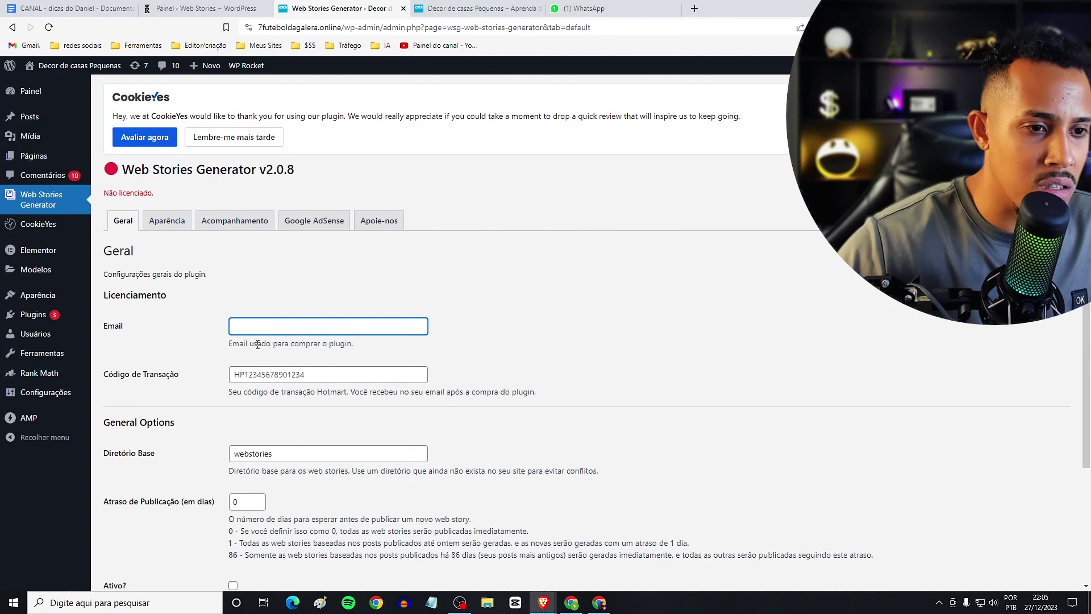
Enter the purchase e-mail and Hotmart transaction code in the licensing fields, and save with web story generation active.
click(261, 378)
key(ctrl+v)
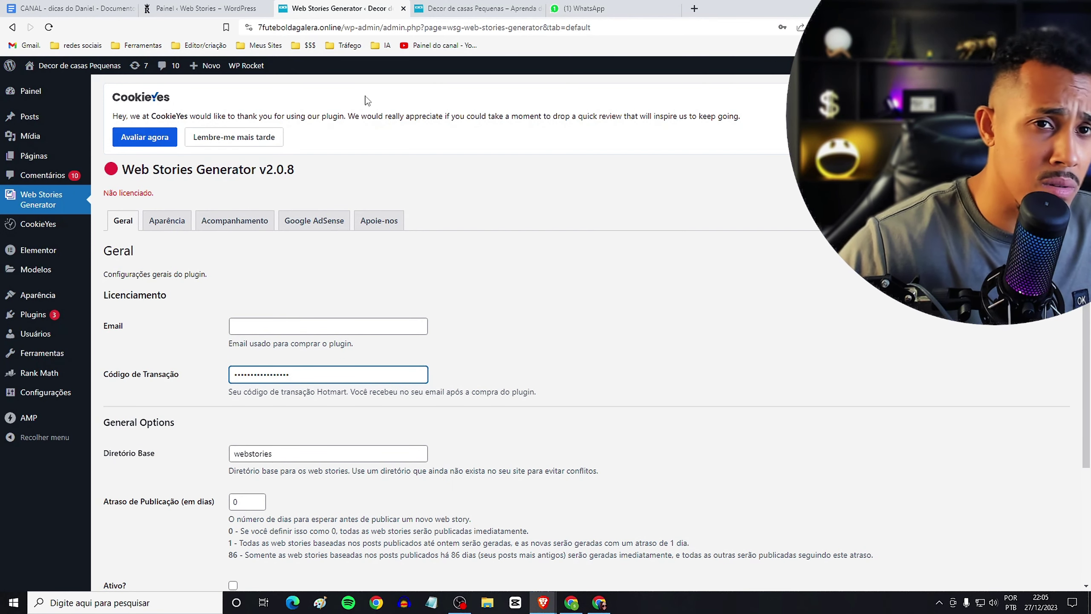
scroll(242, 447, down, 3)
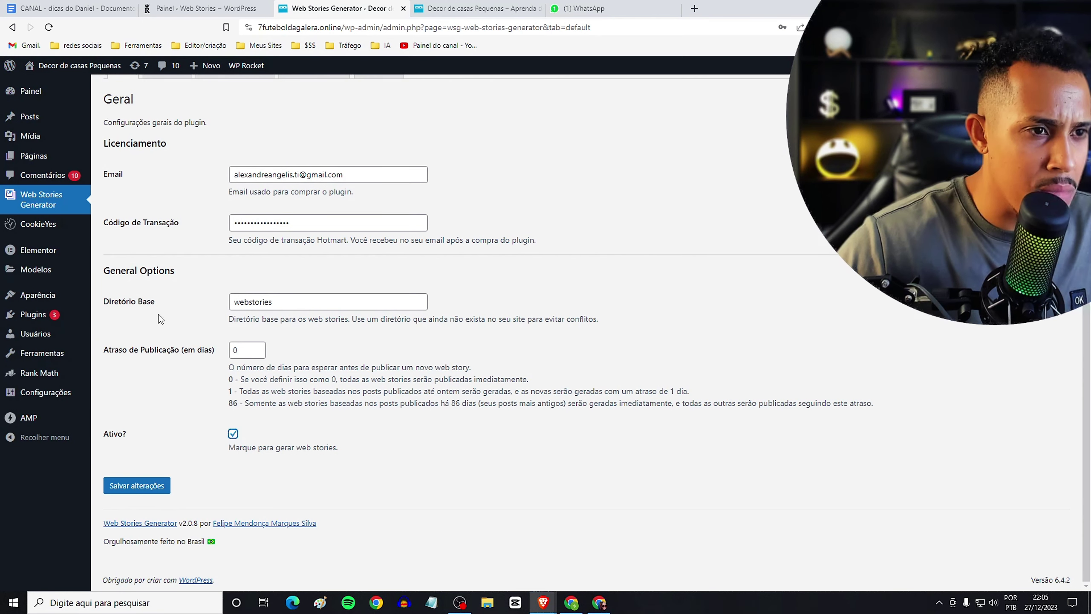
click(160, 484)
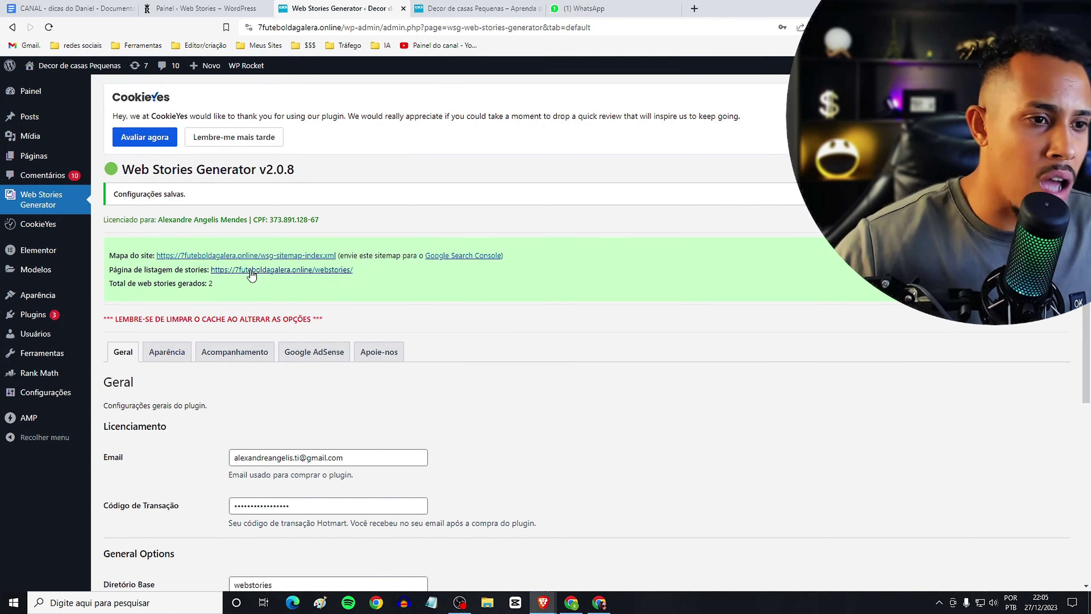
Copy the plugin's sitemap address and paste it as a new sitemap in the site's Google Search Console property.
right_click(232, 260)
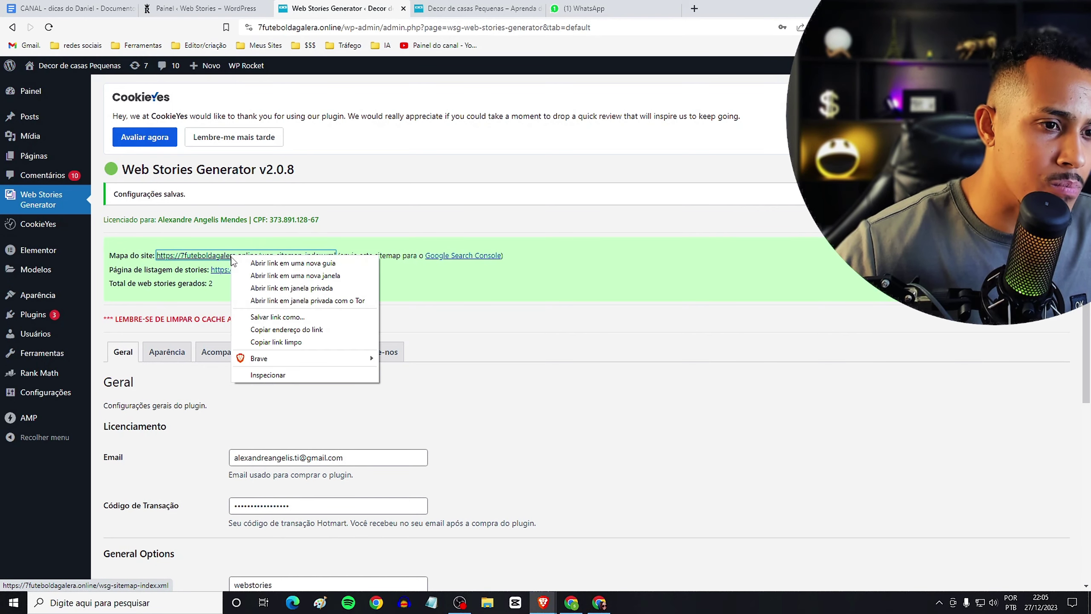
click(316, 346)
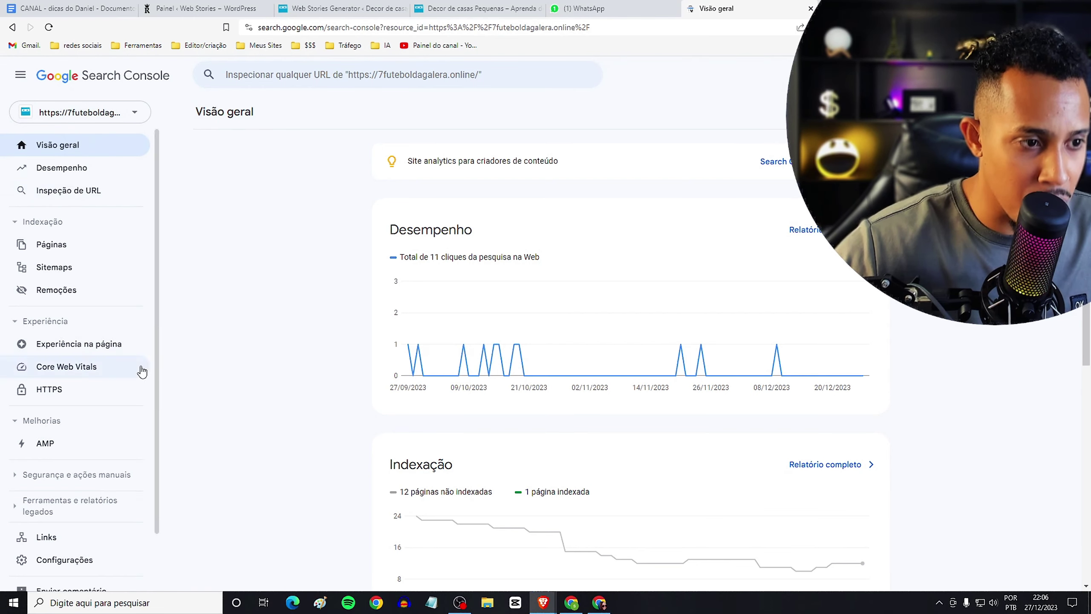
click(82, 272)
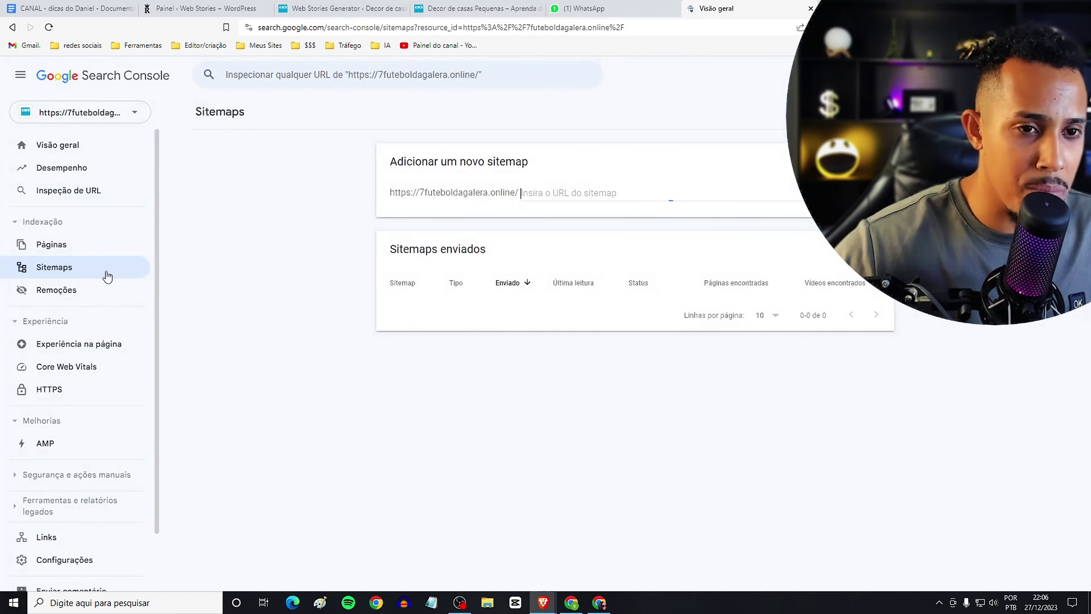
right_click(573, 188)
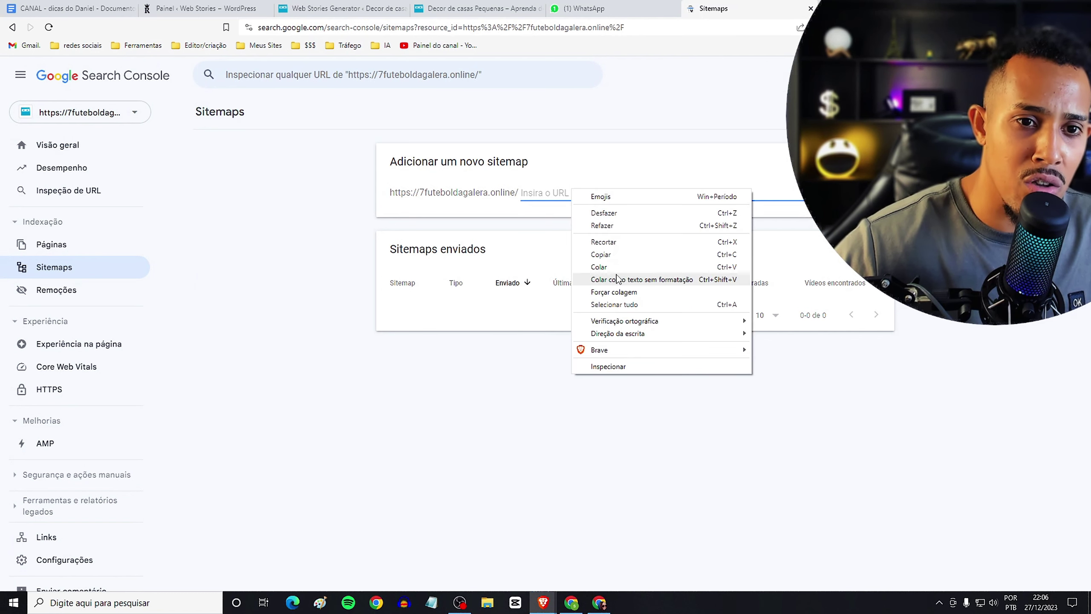
click(619, 267)
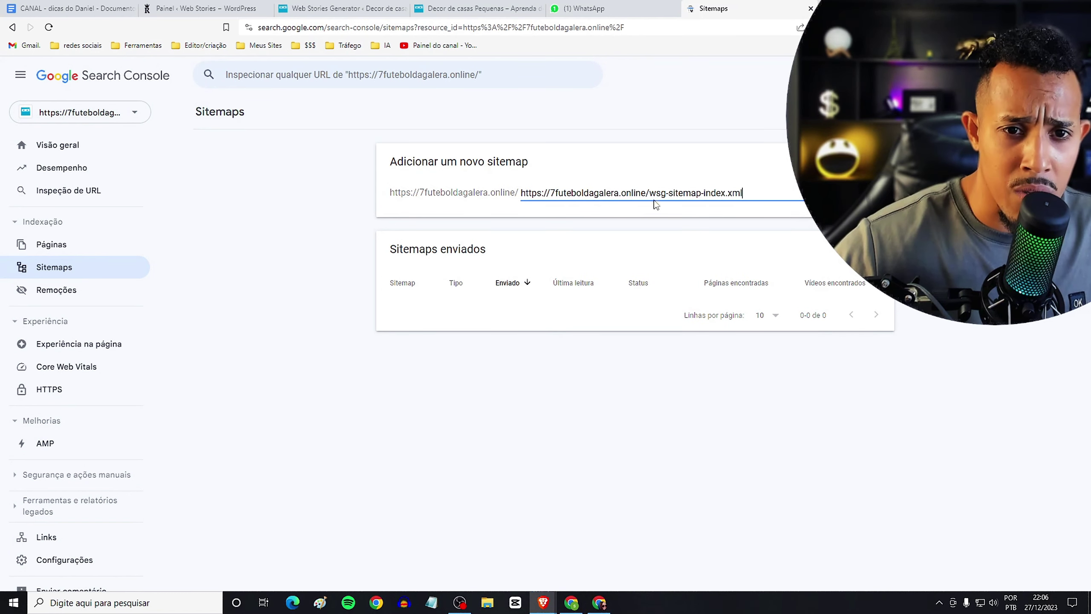
Remove the duplicated site address so the sitemap entry reads wsg-sitemap-index.xml, and submit it.
drag(641, 196, 537, 197)
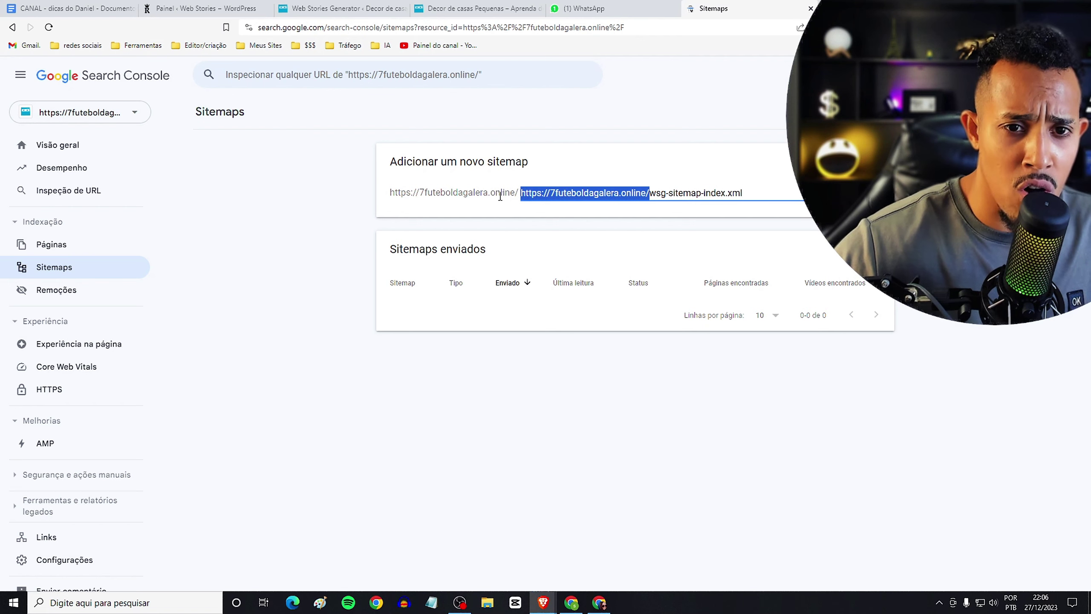
click(638, 206)
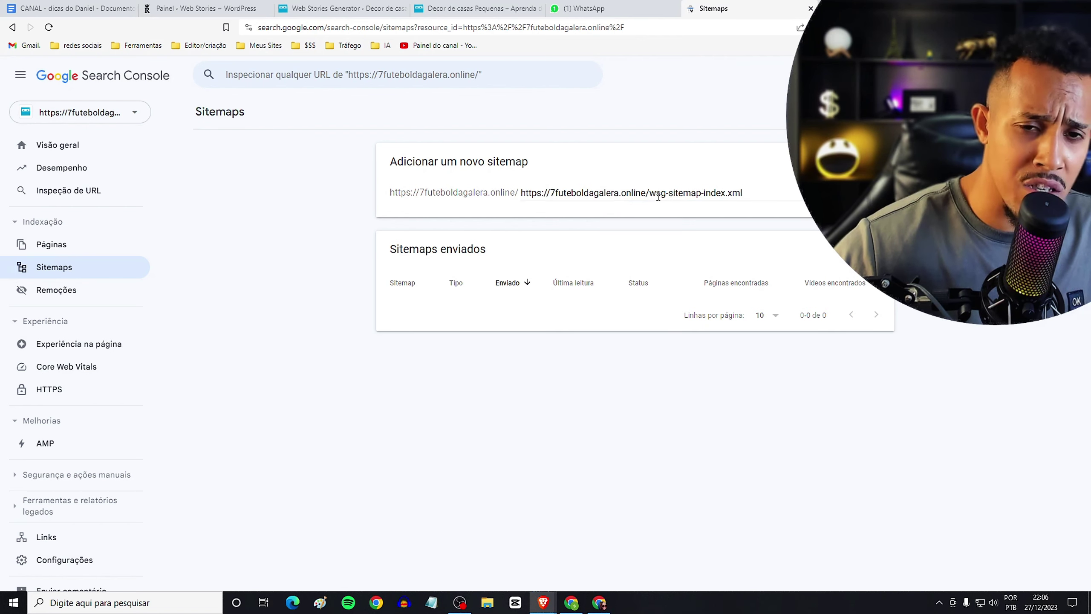
drag(652, 194, 471, 183)
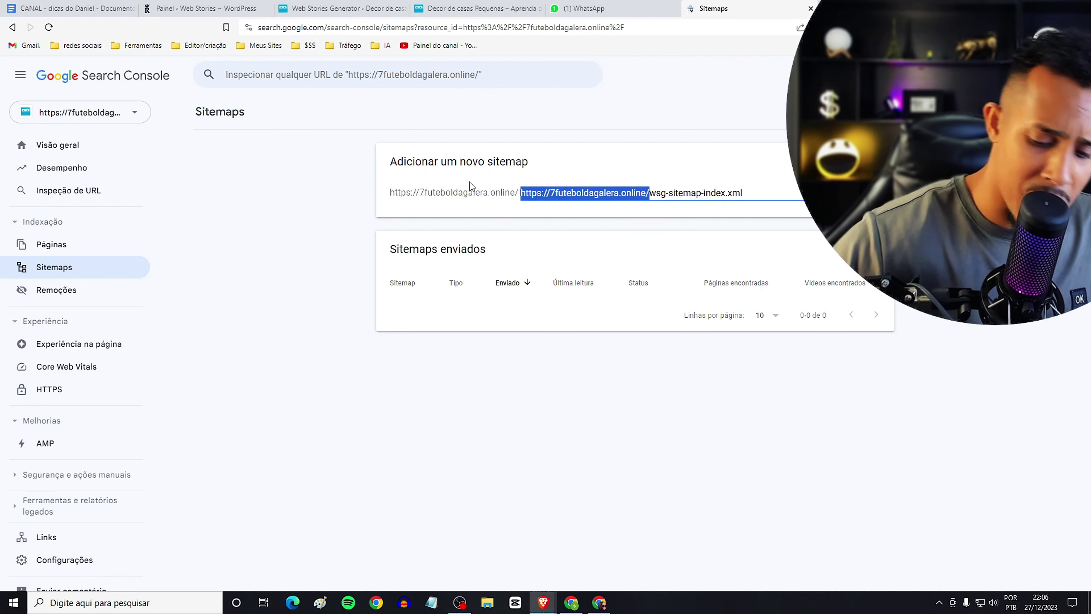
key(BackSpace)
click(979, 334)
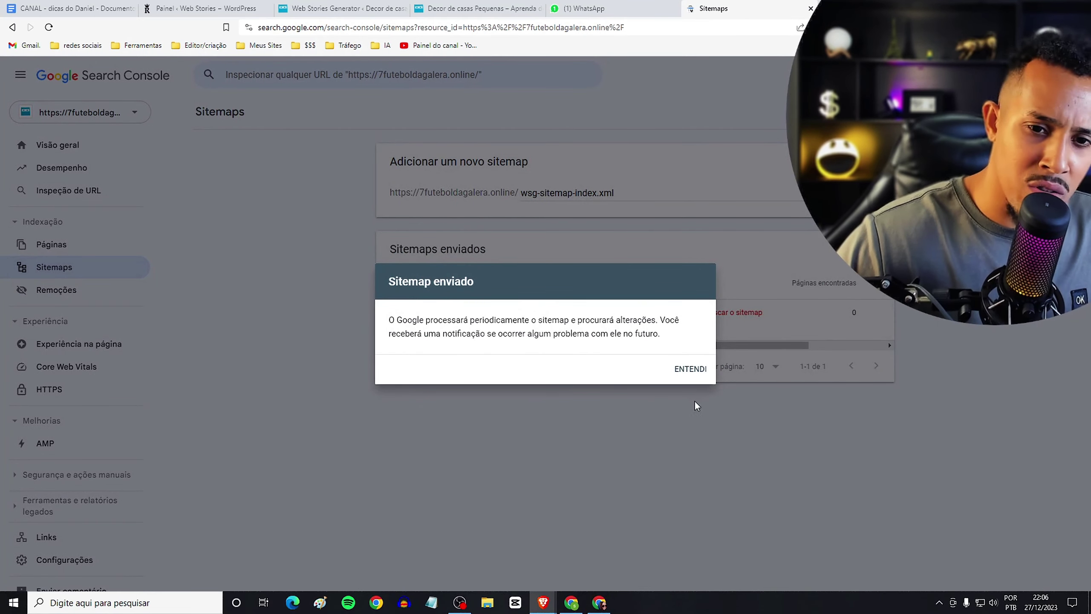
click(692, 370)
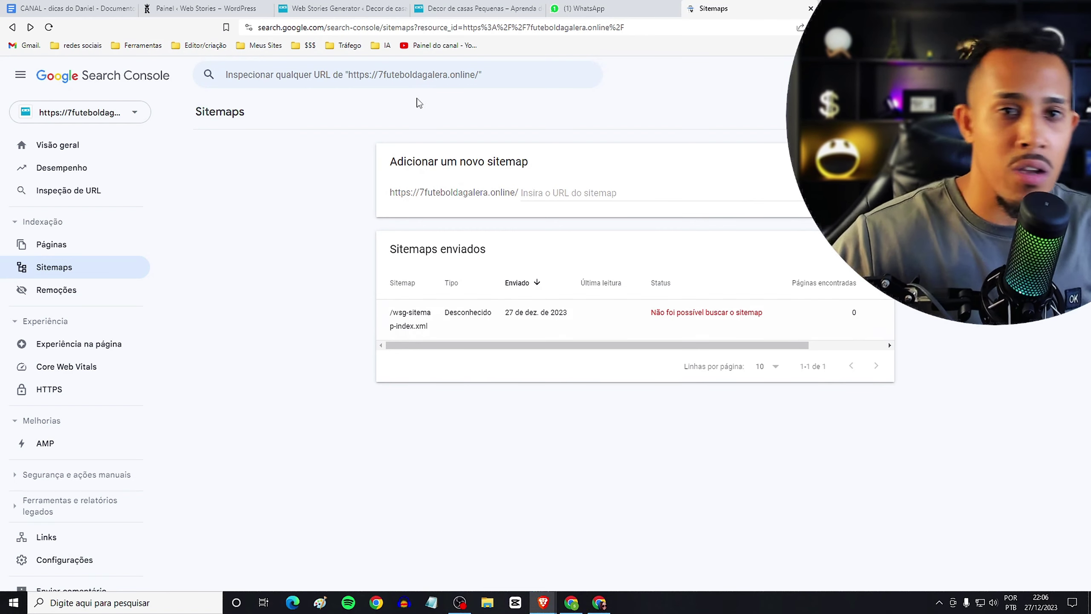
Open the plugin's story listing page and compare it with the posts on the site's home page.
click(341, 8)
click(270, 270)
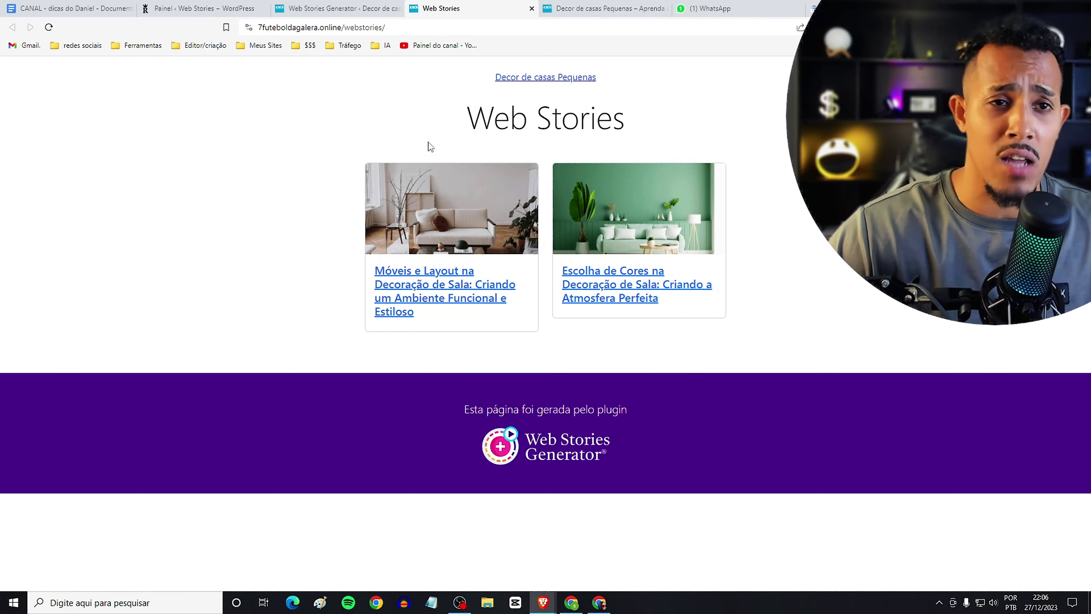
key(ctrl+shift+Tab)
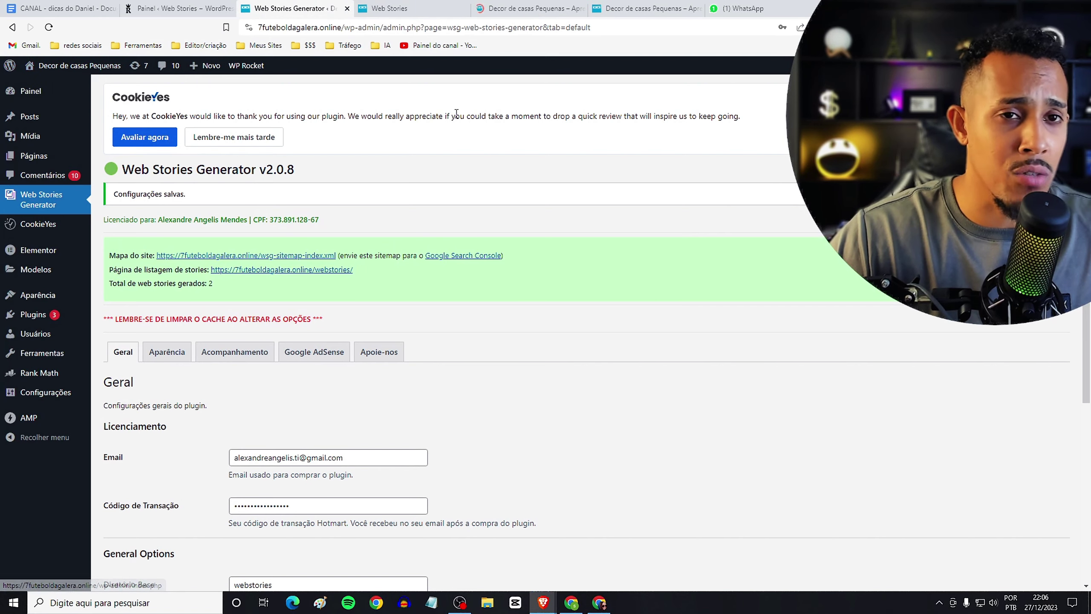
middle_click(552, 4)
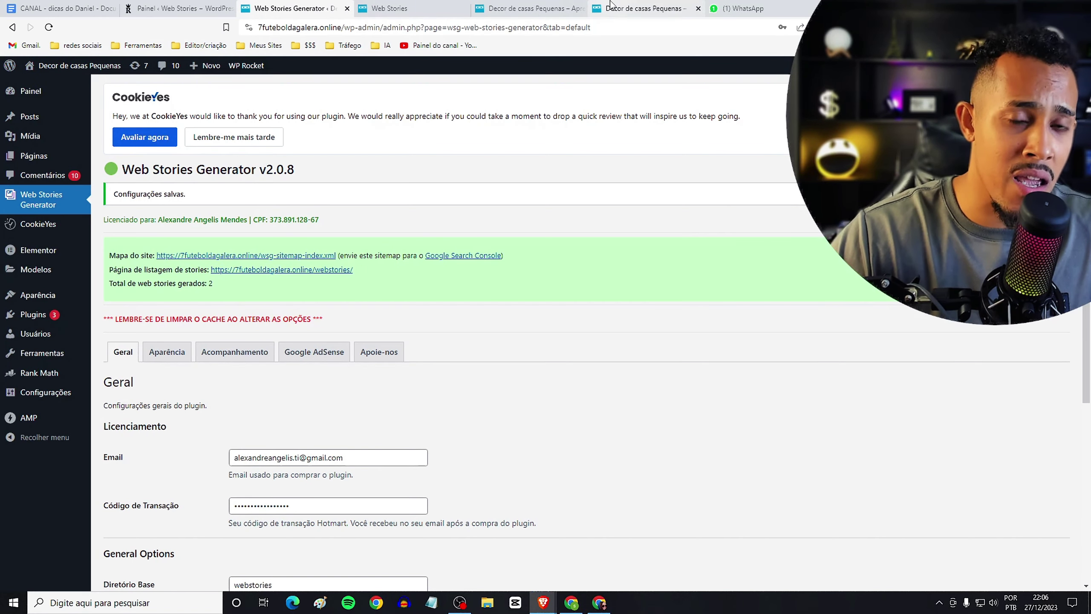
click(552, 5)
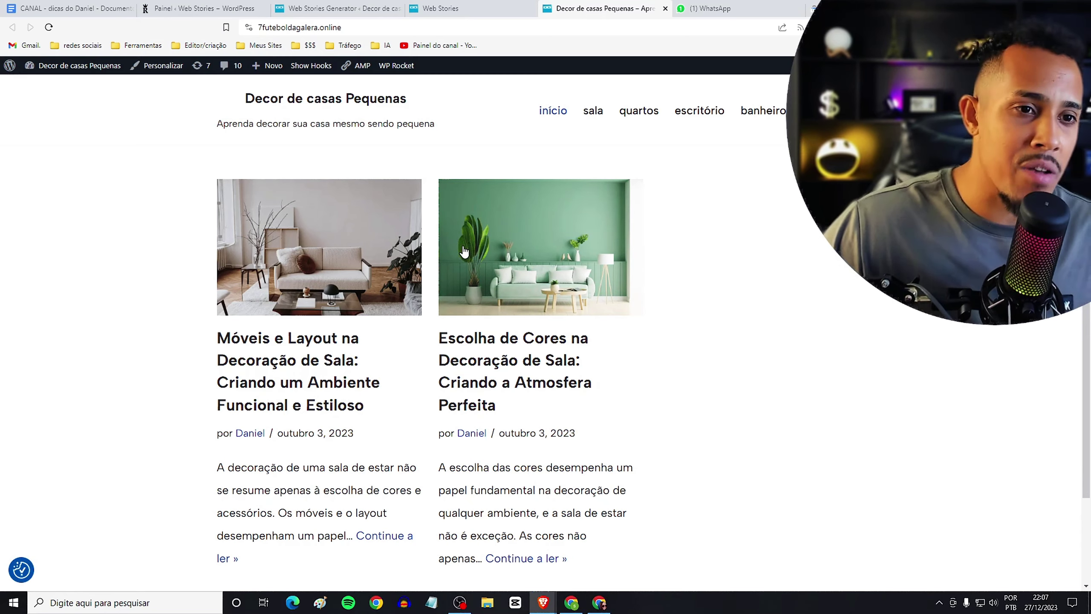
click(492, 5)
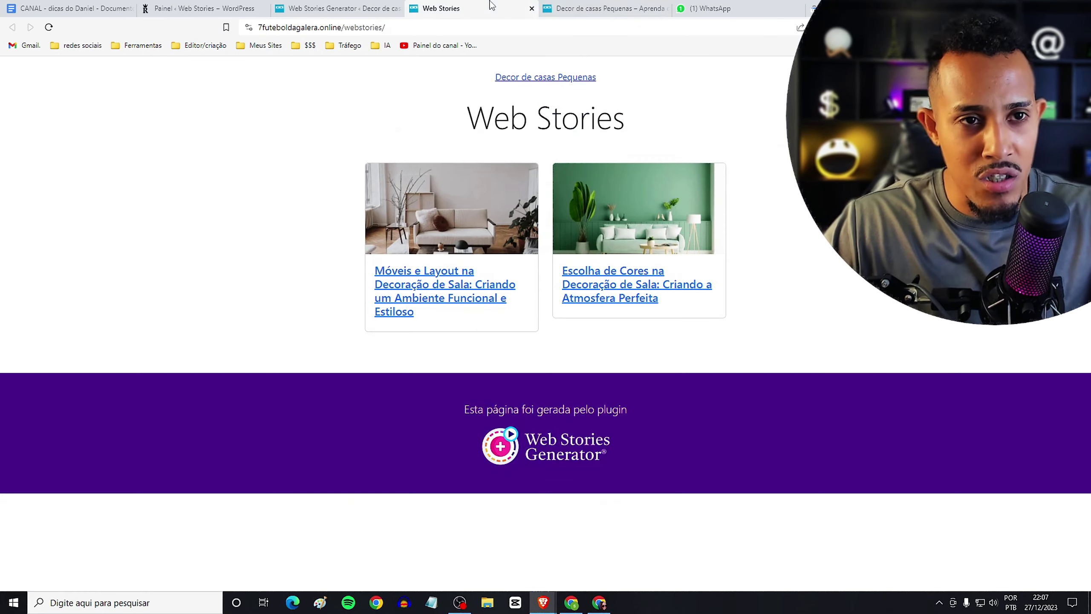
Open the generated story "Móveis e Layout na Decoração de Sala" and look through its slides.
click(484, 210)
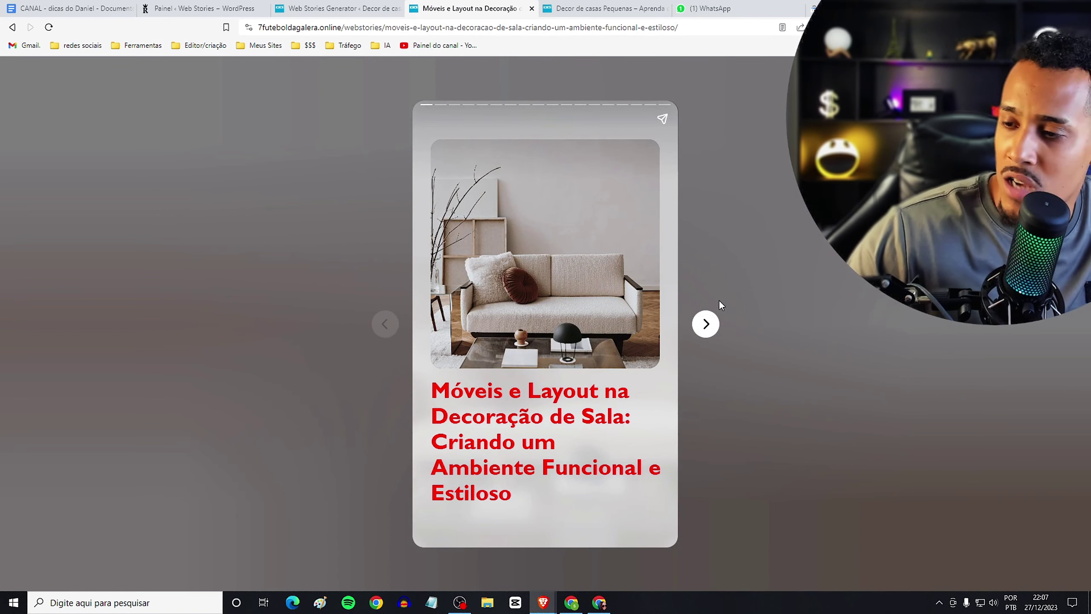
click(705, 324)
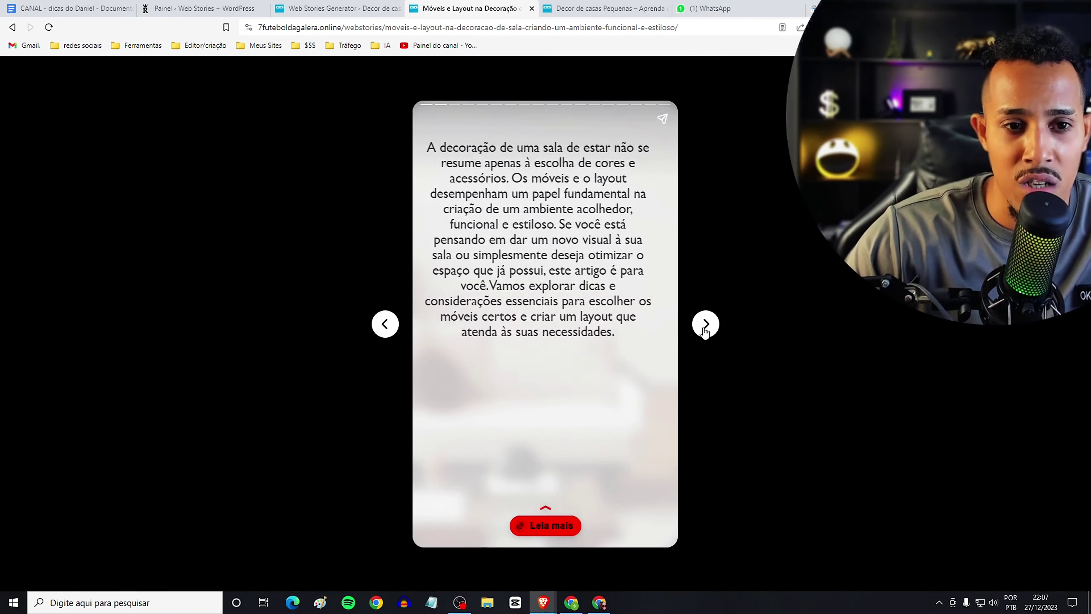
key(ctrl+shift+Tab)
click(468, 8)
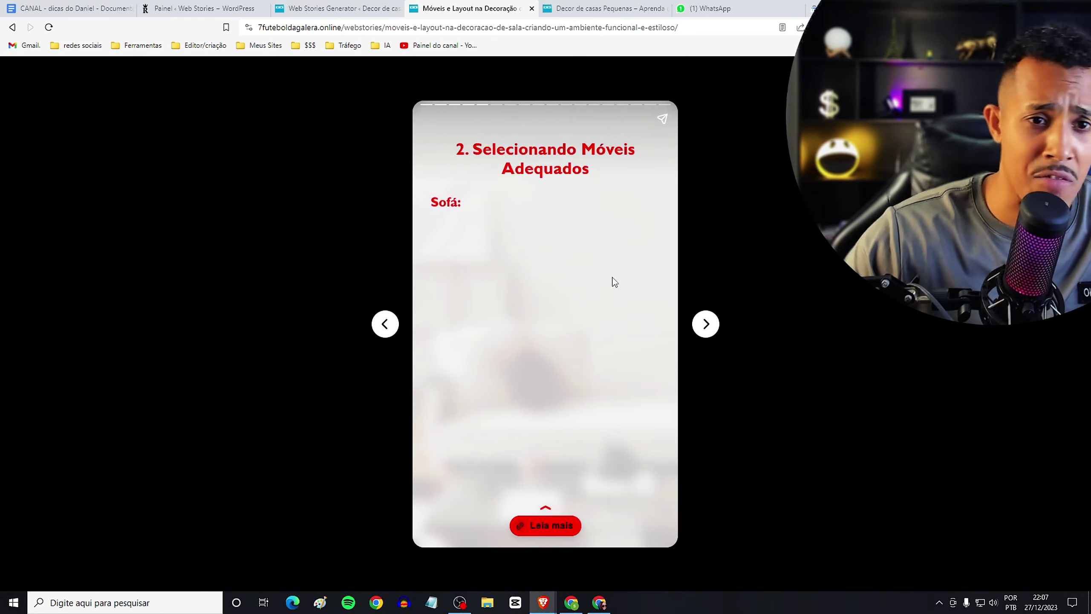
click(713, 326)
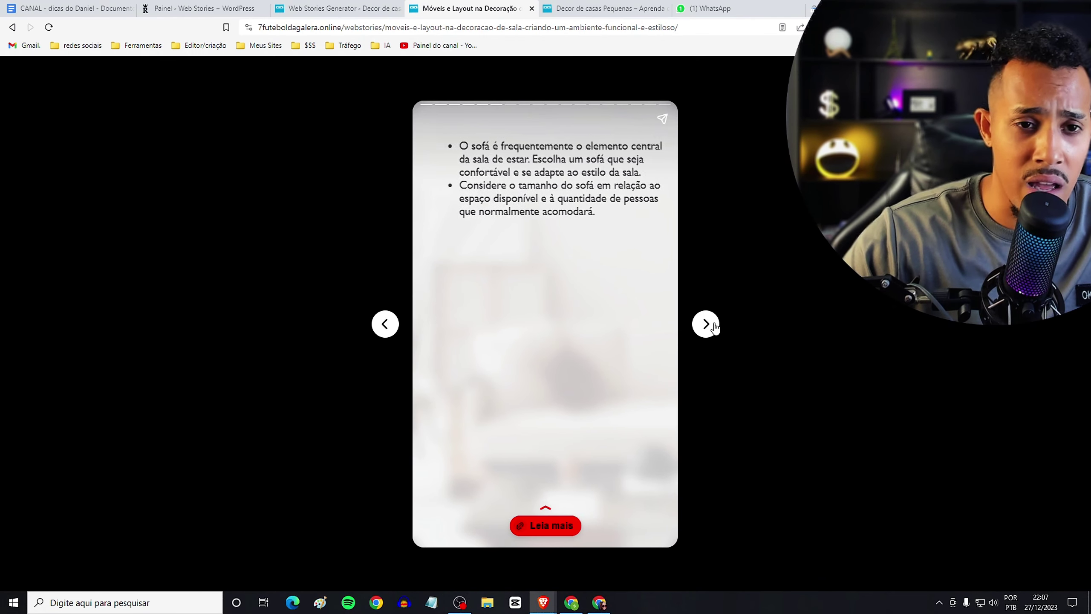
click(714, 327)
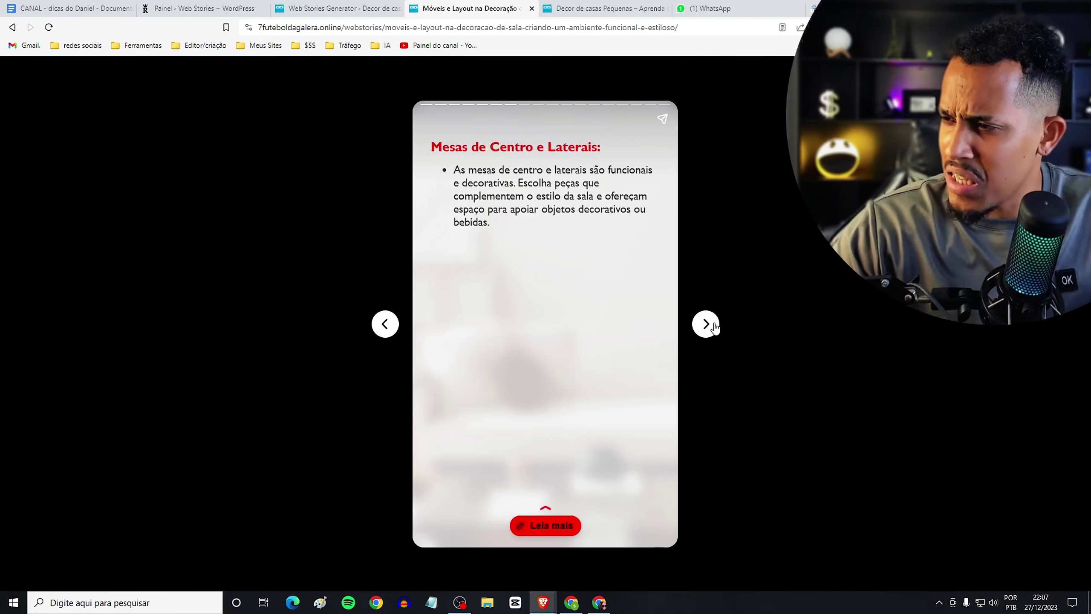
click(714, 327)
Review the plugin's appearance options for colours, background animation, automatic advance and call to action.
key(ctrl+shift+Tab)
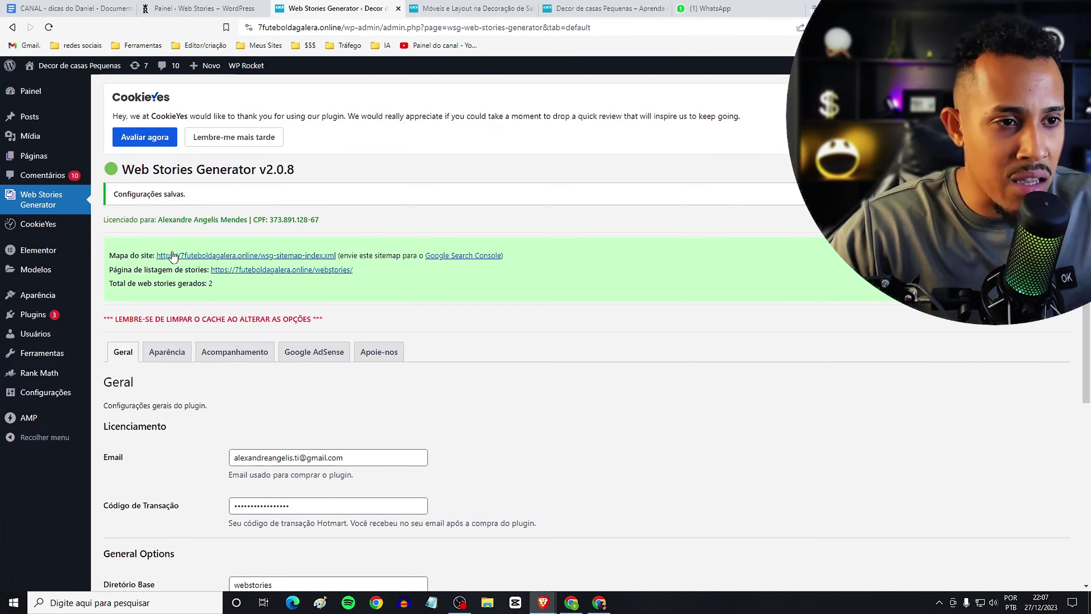
click(174, 355)
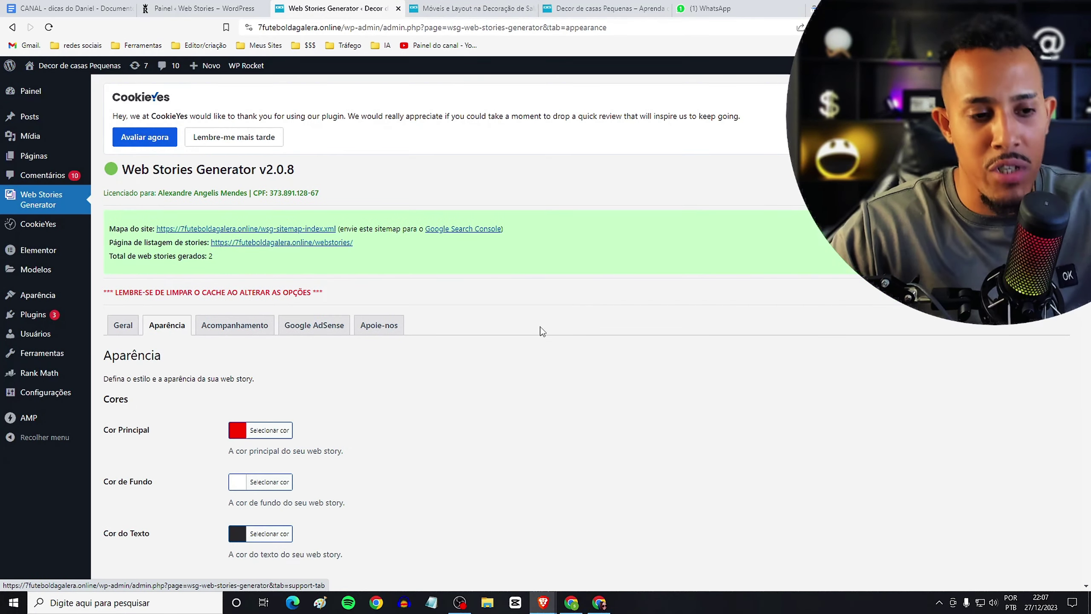
scroll(538, 329, down, 3)
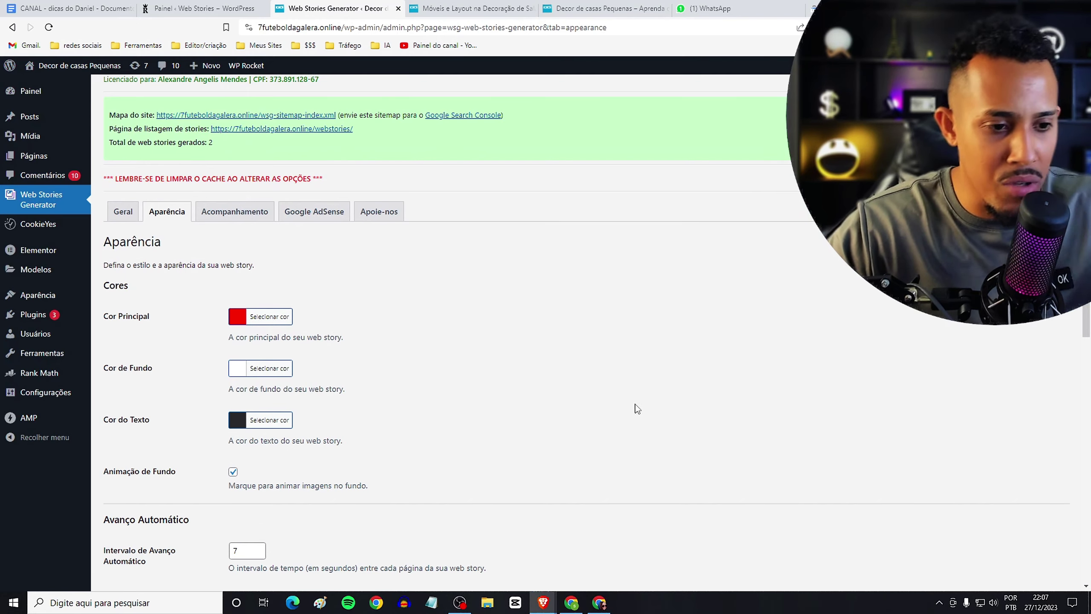
scroll(326, 514, down, 2)
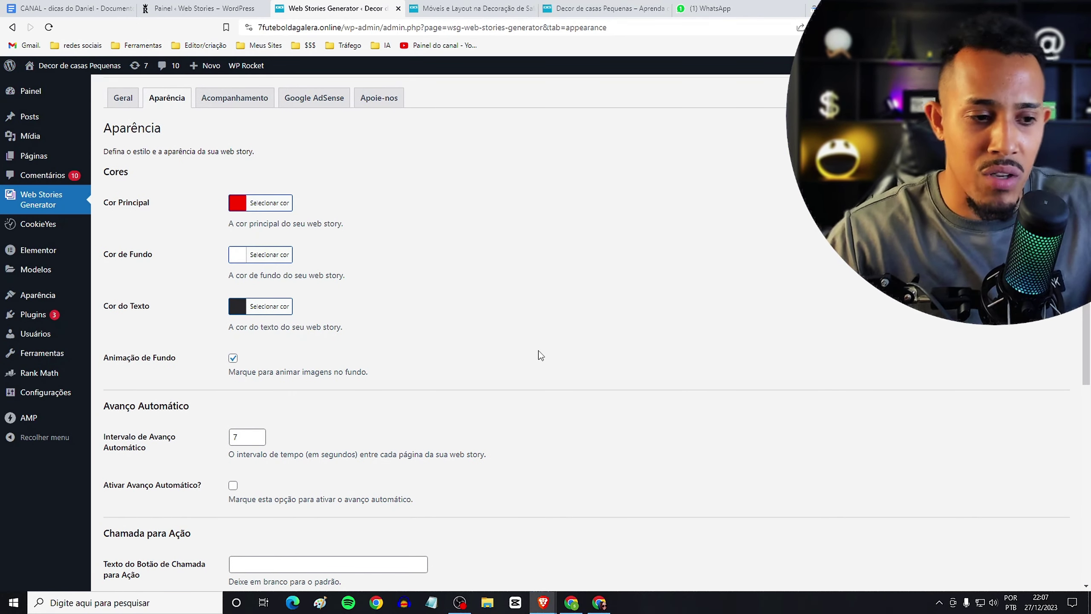
scroll(538, 346, down, 8)
scroll(535, 322, up, 12)
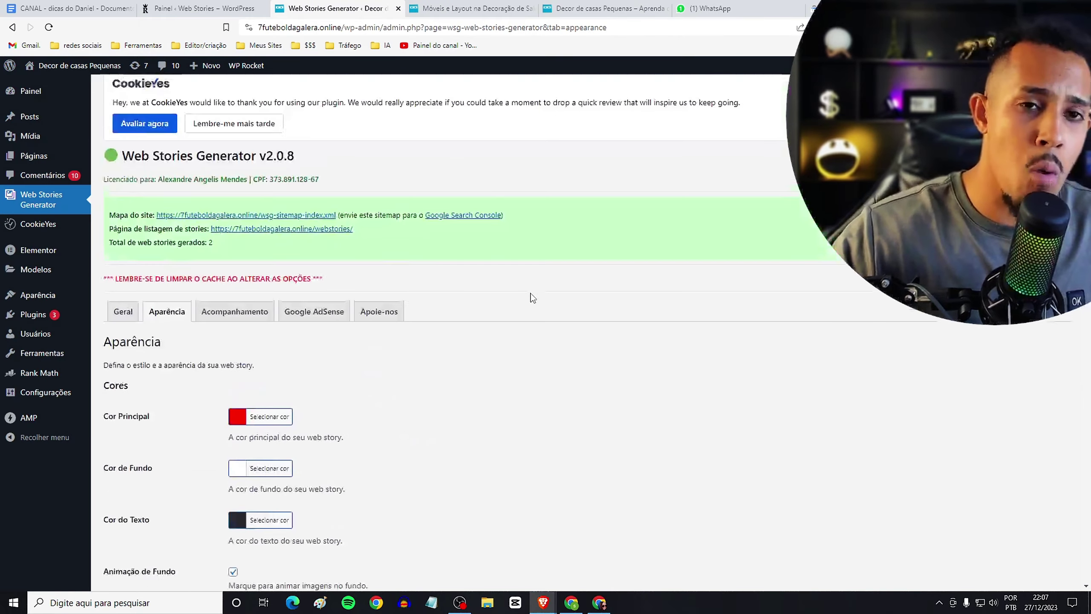
Examine the story's "Criando um Layout Funcional" slides, and check the plugin's call-to-action, logo and element options.
key(ctrl+Tab)
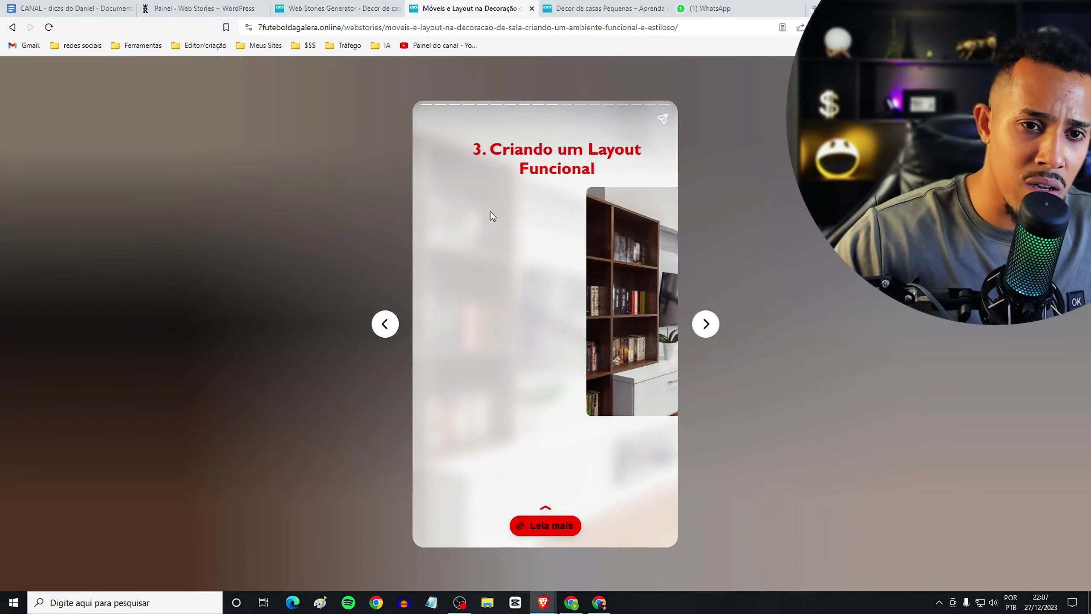
click(386, 325)
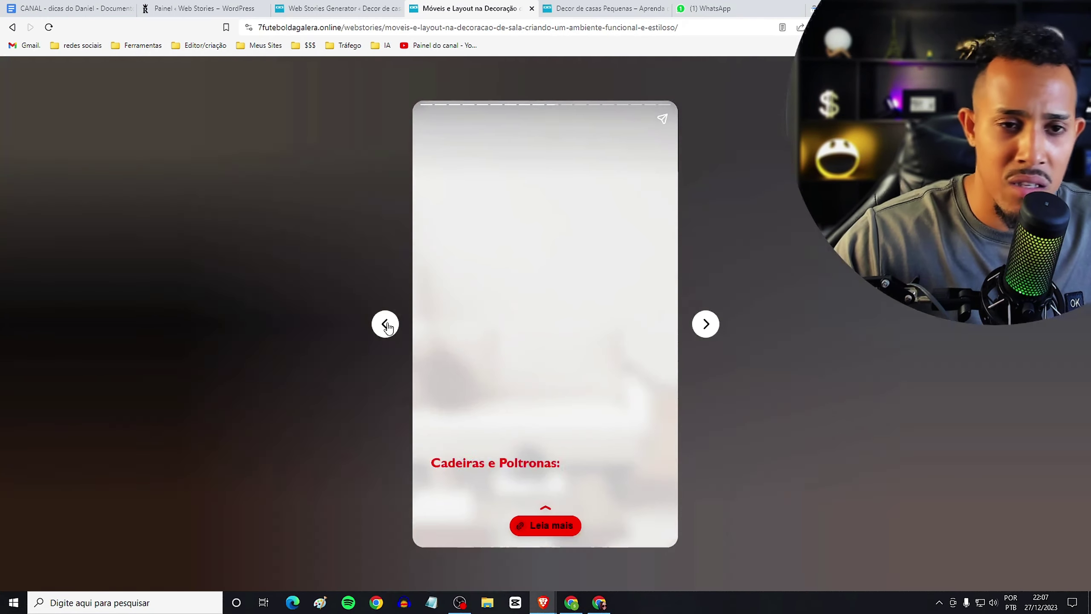
click(706, 324)
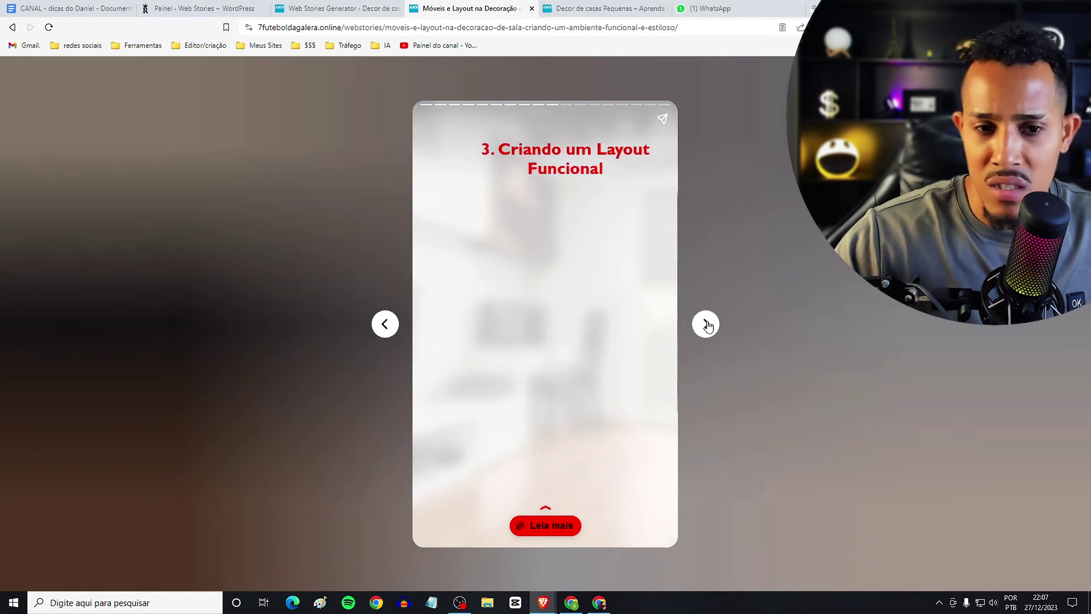
click(706, 324)
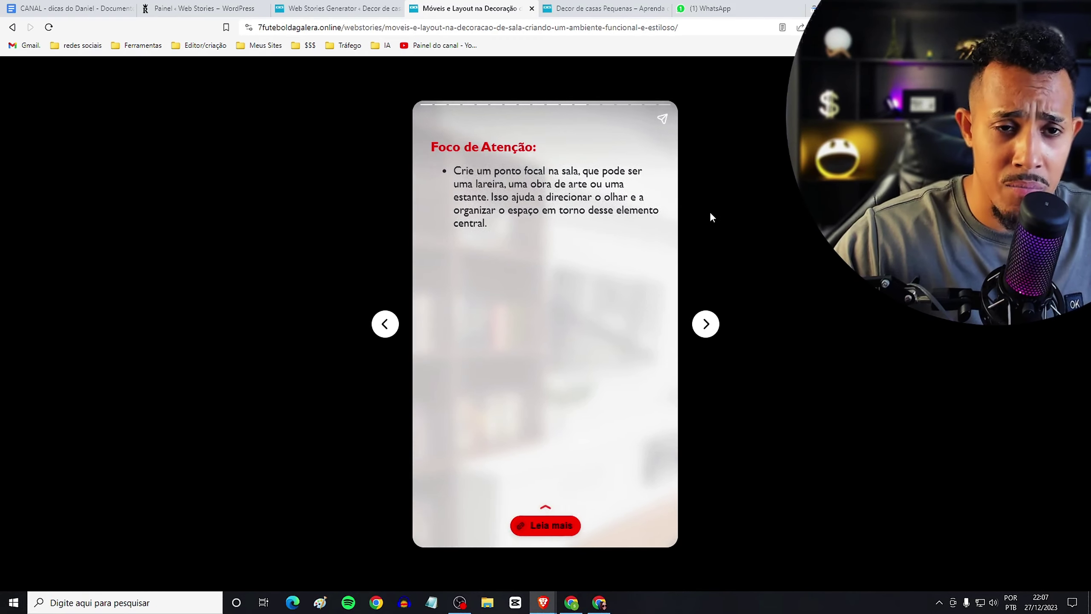
key(ctrl+shift+Tab)
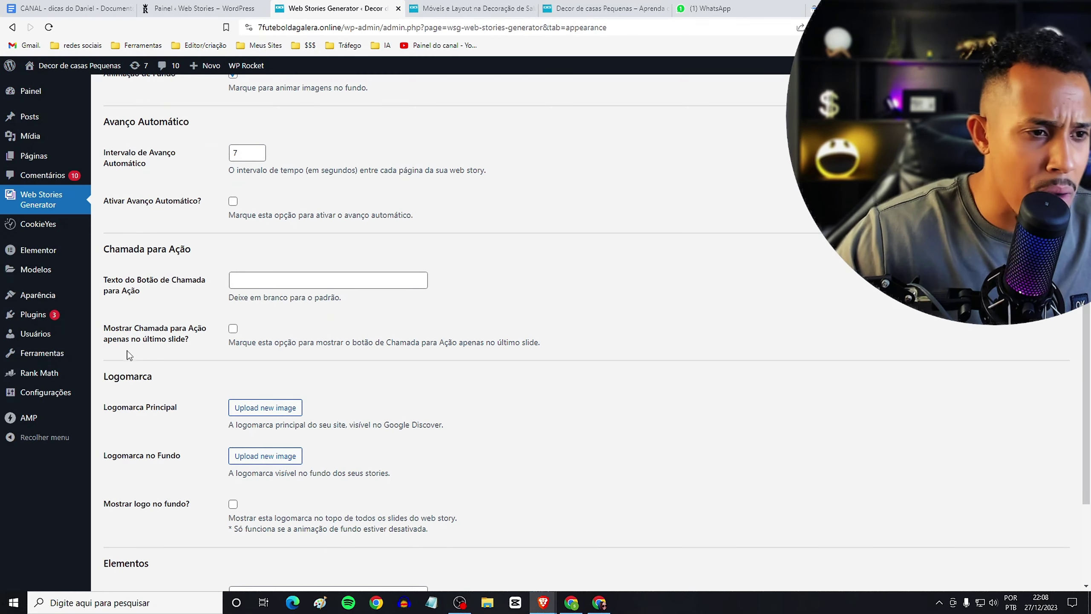
scroll(312, 370, down, 5)
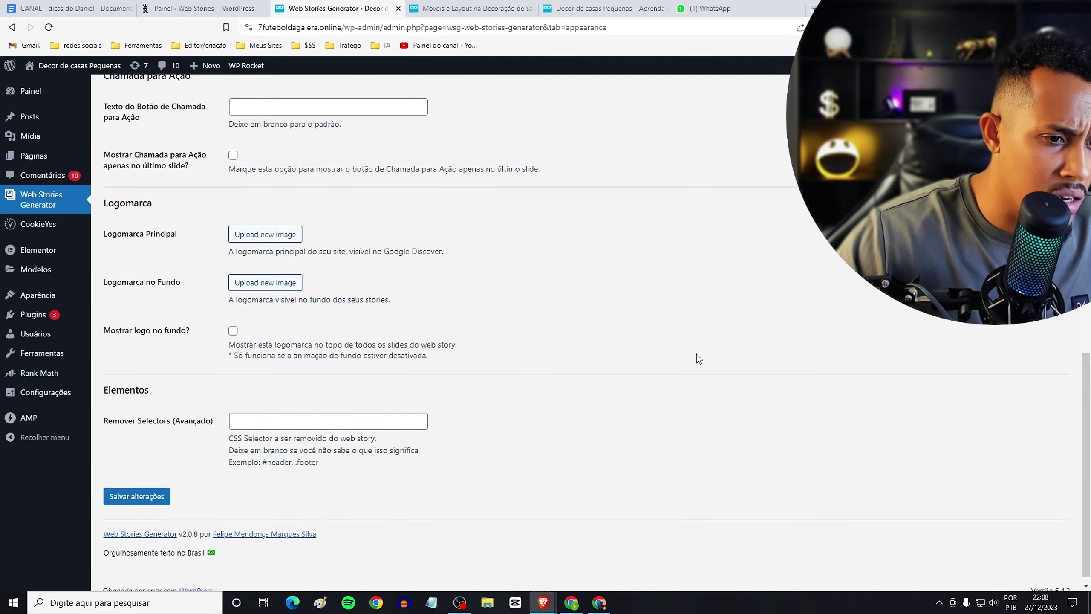
View the "Móveis e Layout" story through to its closing slide, and return to the other site's Web Stories dashboard.
key(ctrl+Tab)
click(706, 324)
click(705, 324)
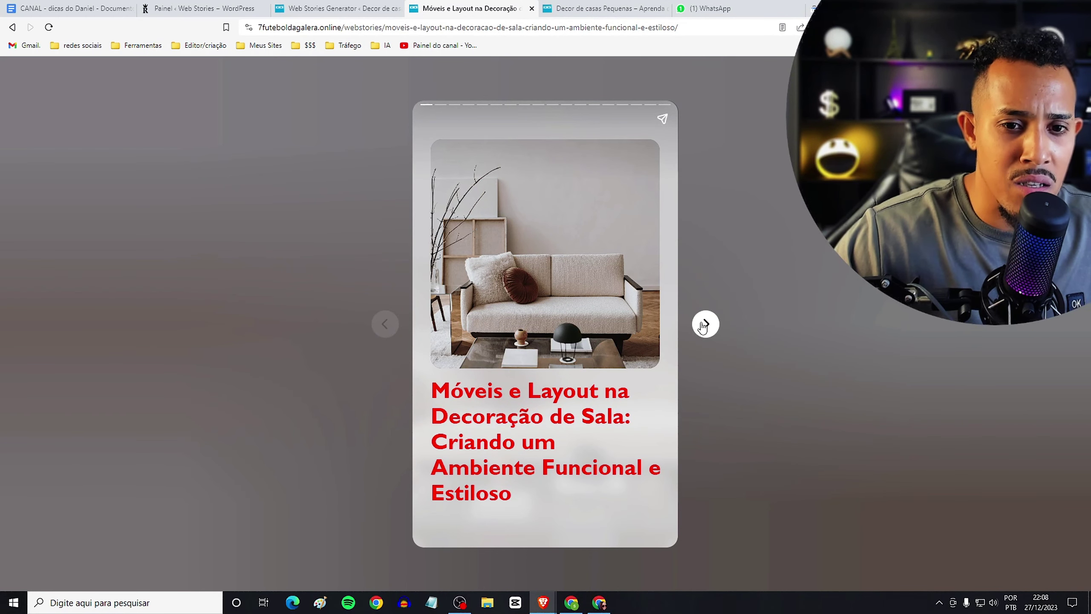
click(704, 325)
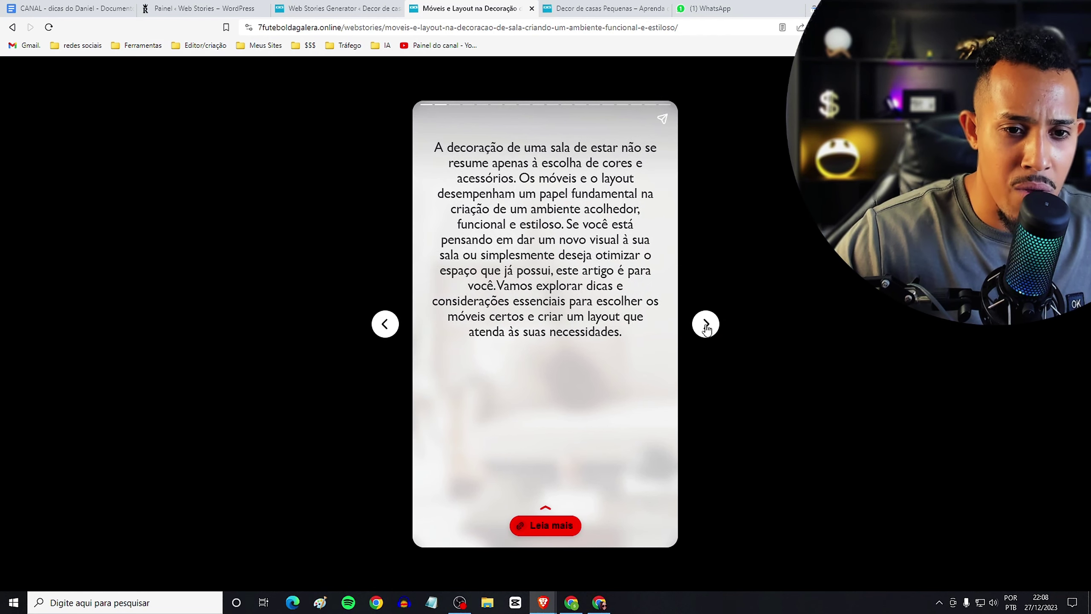
click(706, 323)
click(706, 324)
click(706, 324)
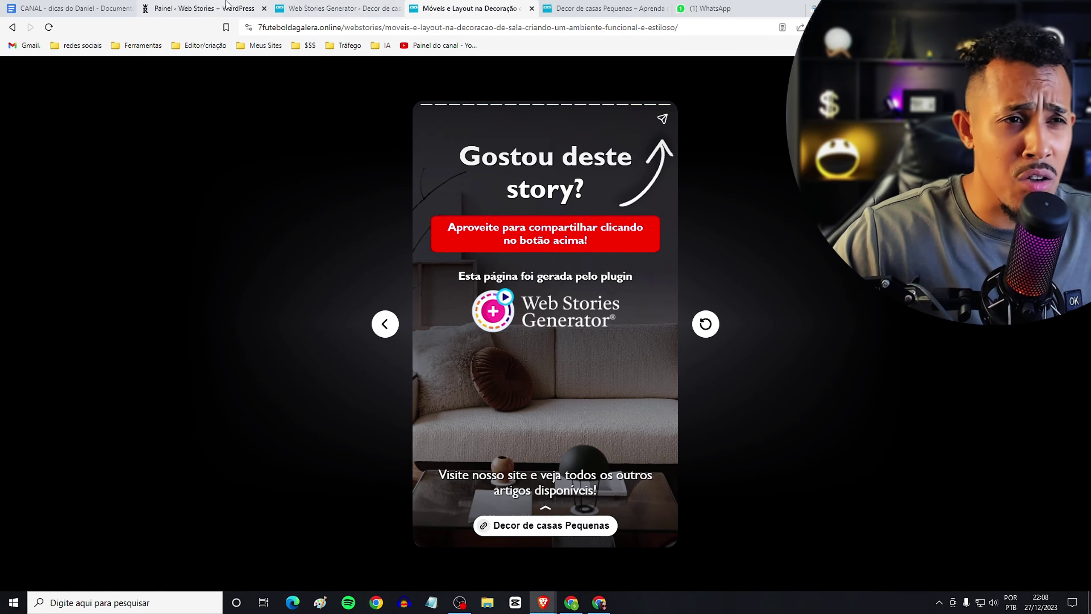
click(202, 8)
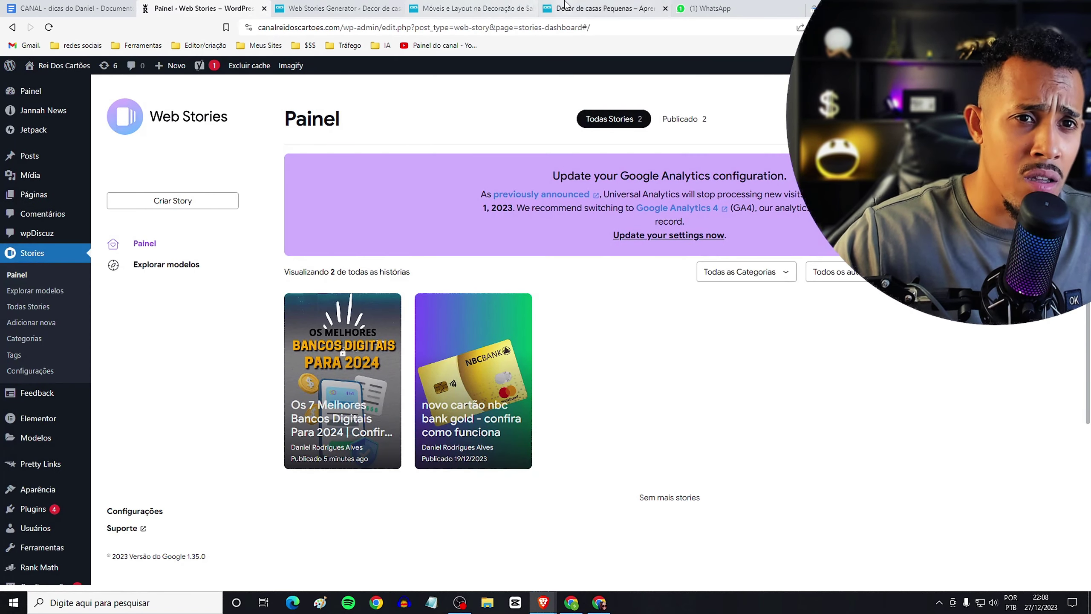
Enable "Remova o link para nosso site" in the Web Stories Generator's "Apoie-nos" settings and save the changes.
click(608, 9)
click(473, 8)
click(375, 5)
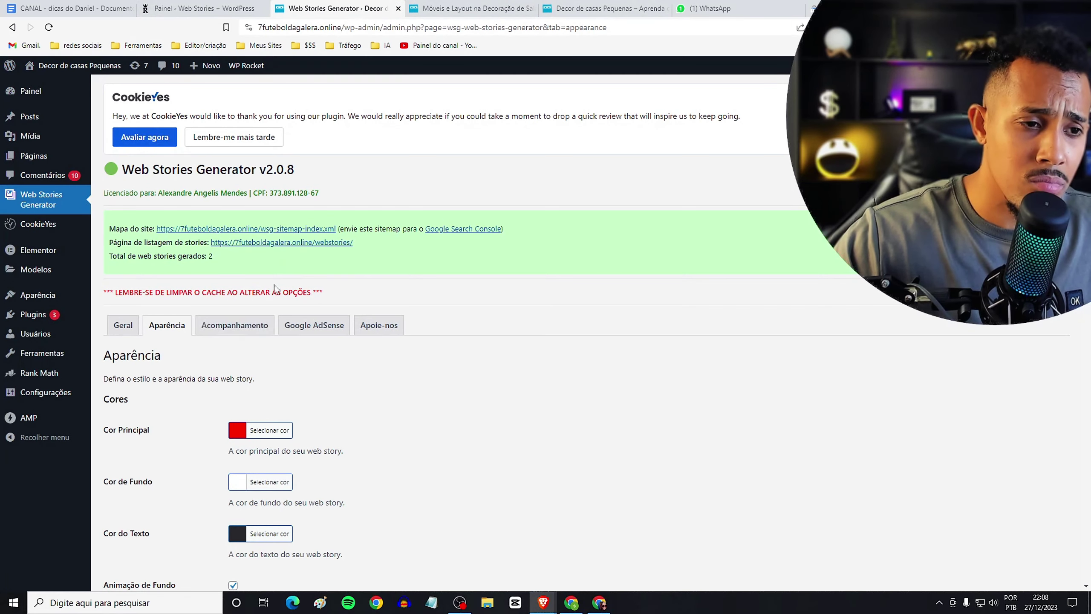
click(388, 330)
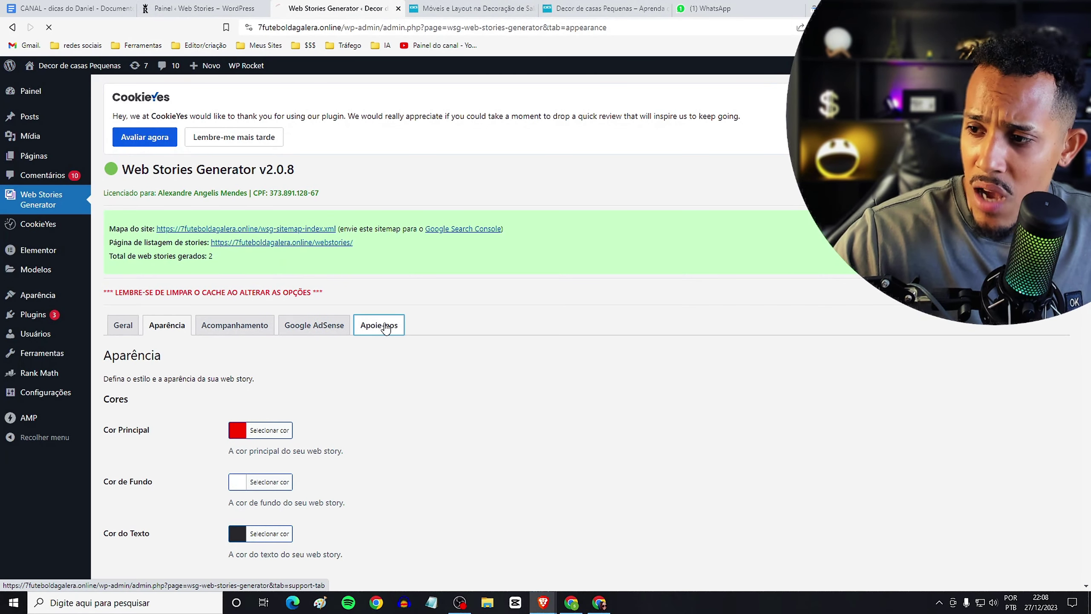
scroll(253, 349, down, 1)
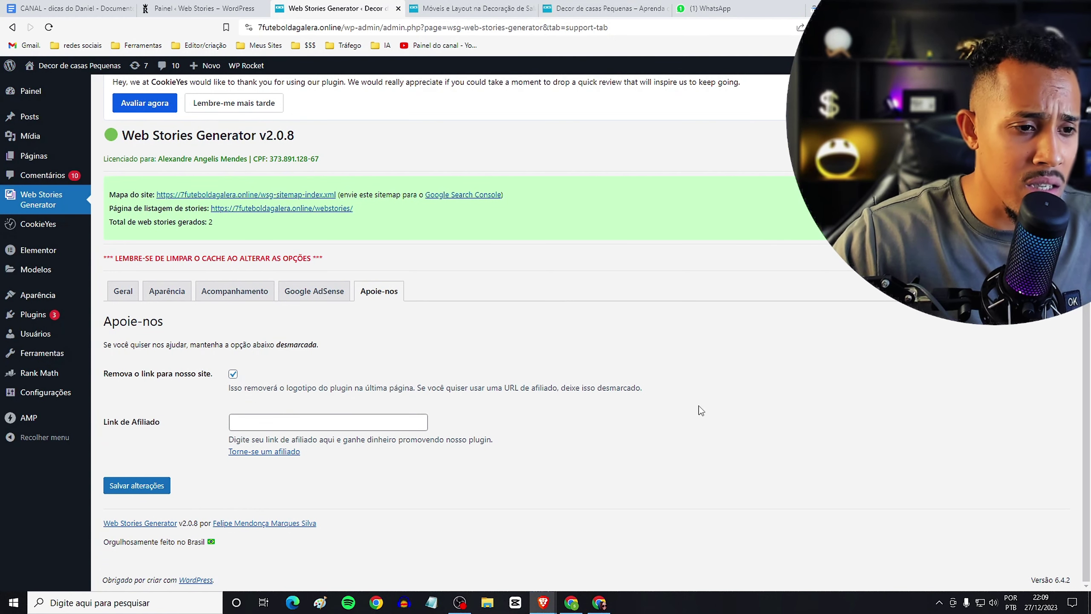
click(161, 484)
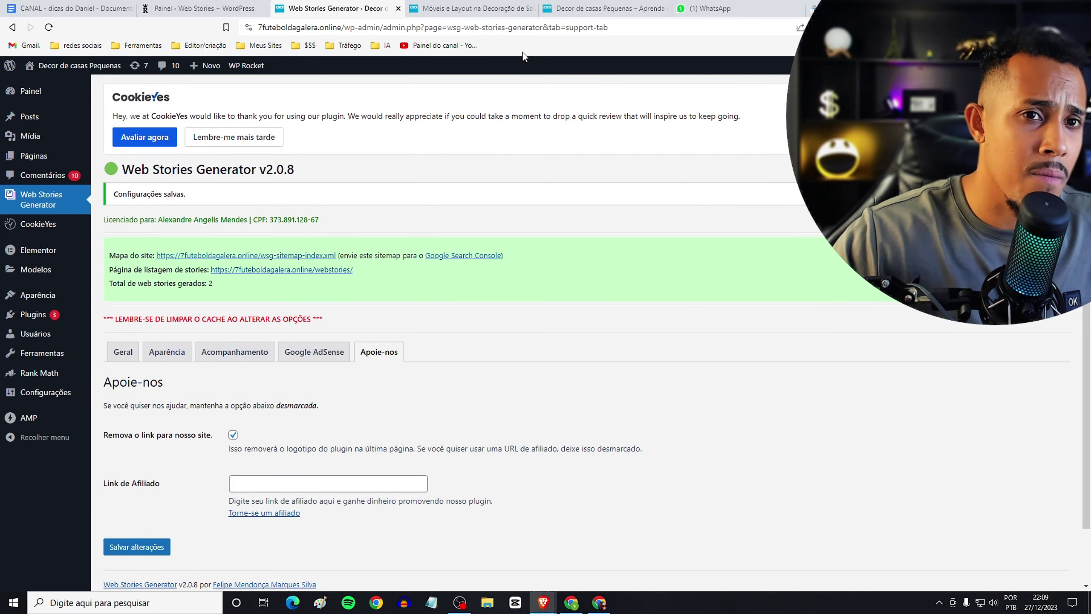
View the decor site's homepage, and reload the "Móveis e Layout" story to check its closing slide.
click(605, 8)
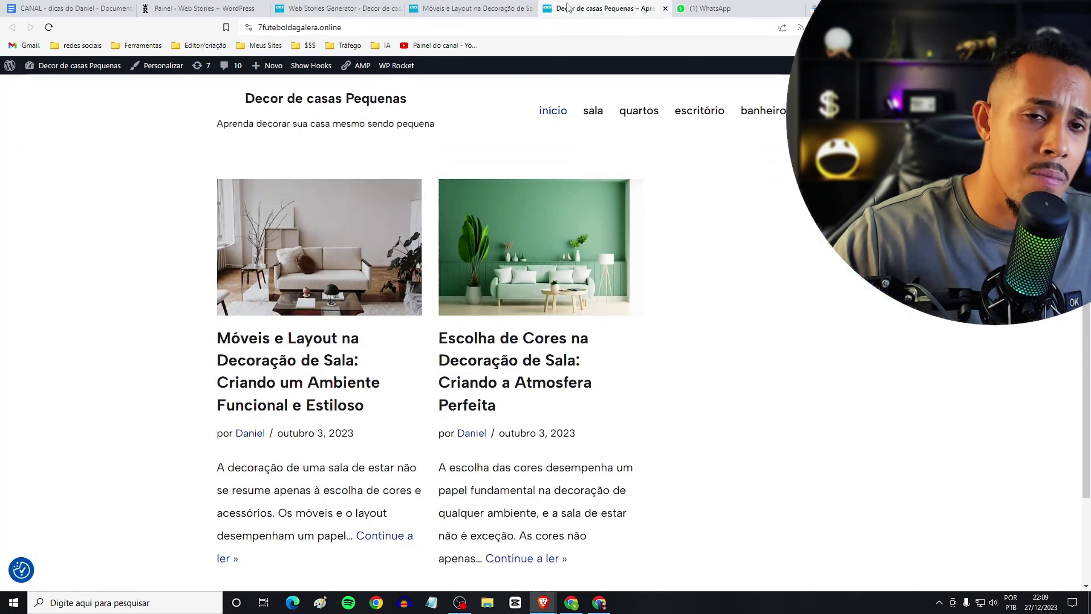
click(471, 8)
click(48, 30)
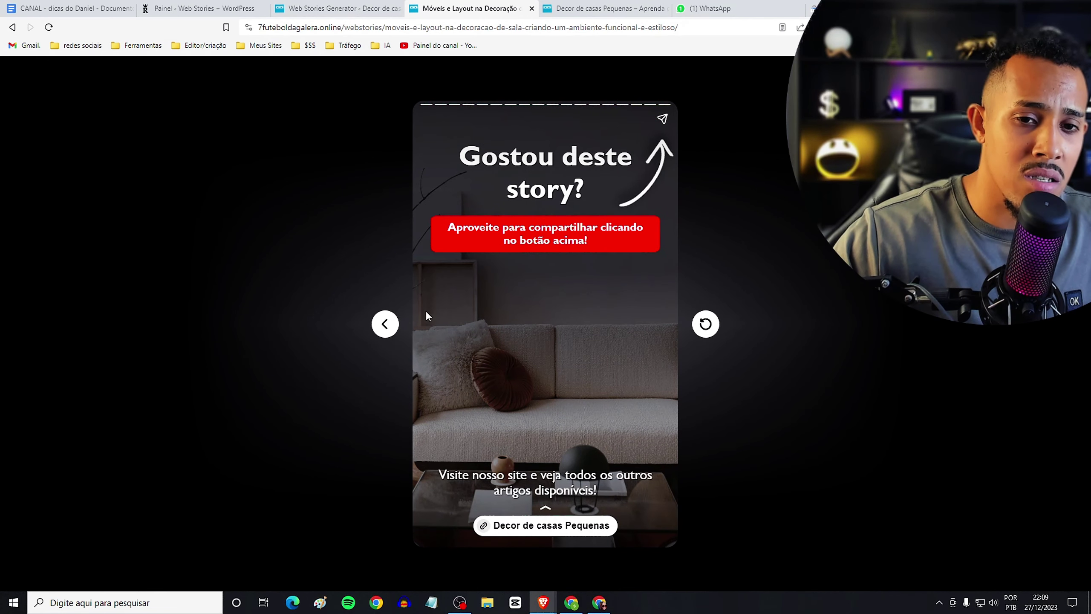
Create and publish a post titled "teste" with the paragraph "teste" and the bookshelf room image Design-sem-nome-5-1 from the media library.
key(ctrl+shift+Tab)
mouse_move(53, 93)
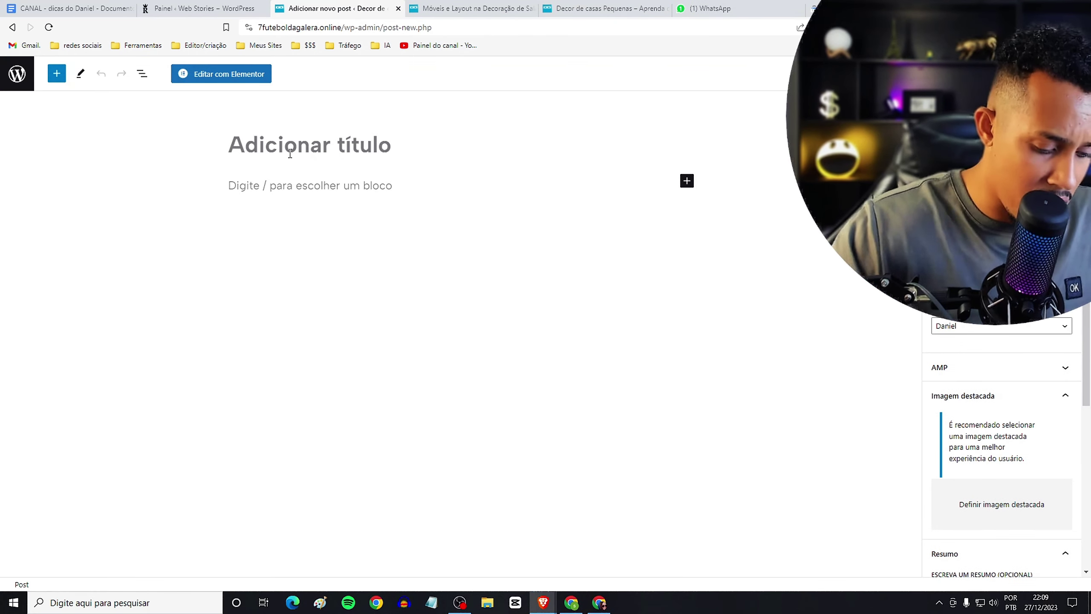
text(testeteste)
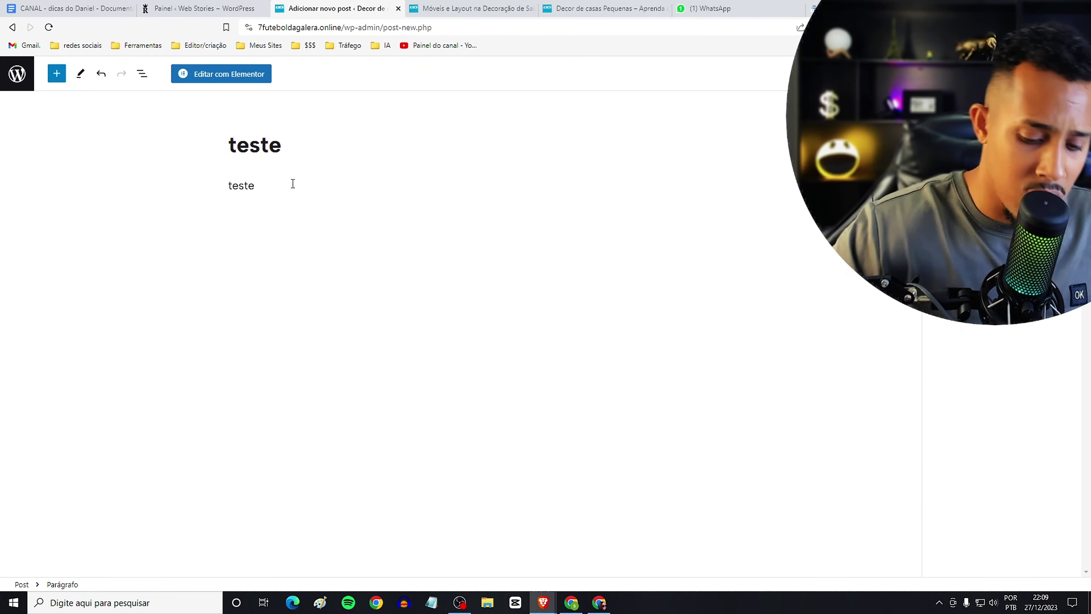
key(Return)
click(687, 220)
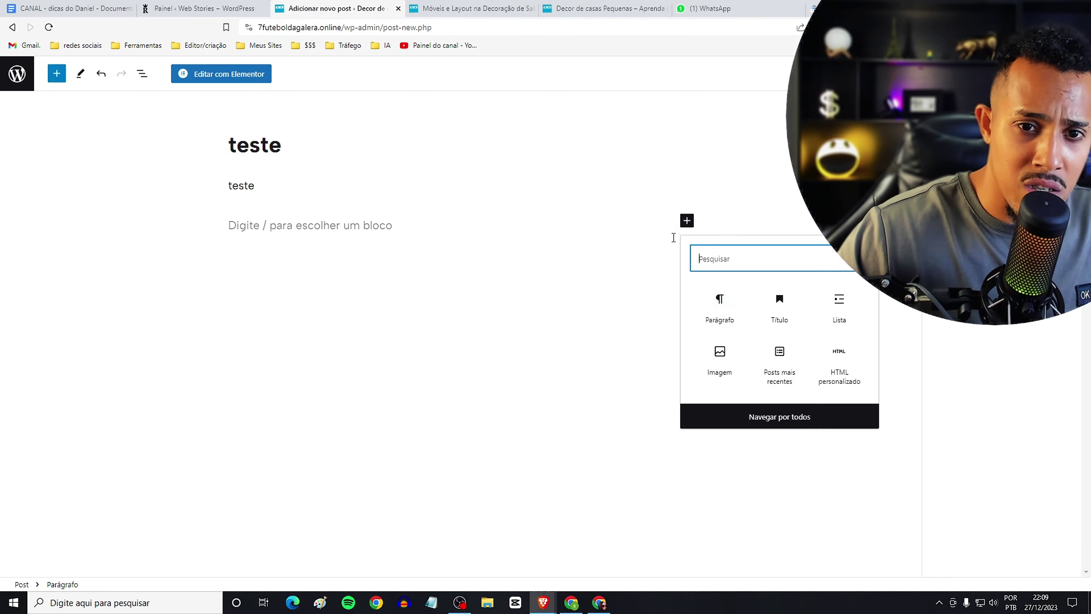
click(718, 354)
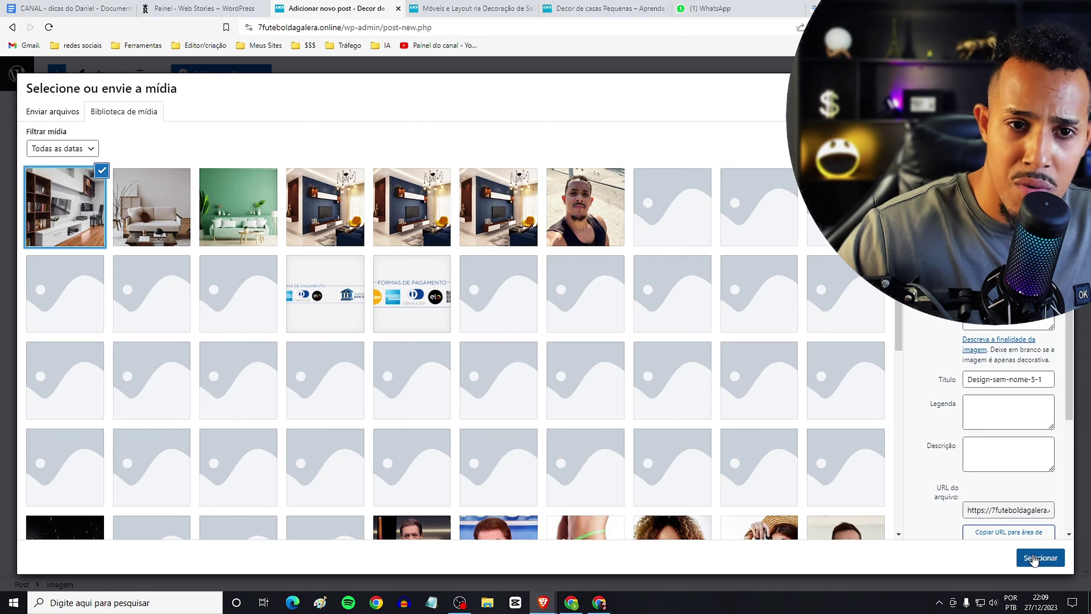
click(1040, 557)
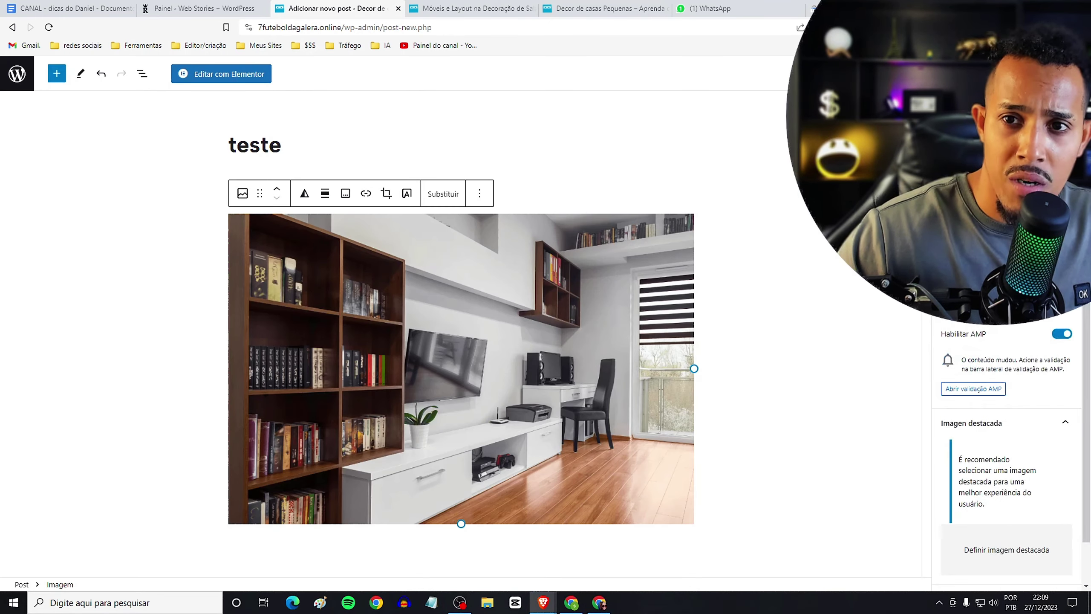
Check the site's homepage for the new post, and refresh the Web Stories listing page.
click(604, 8)
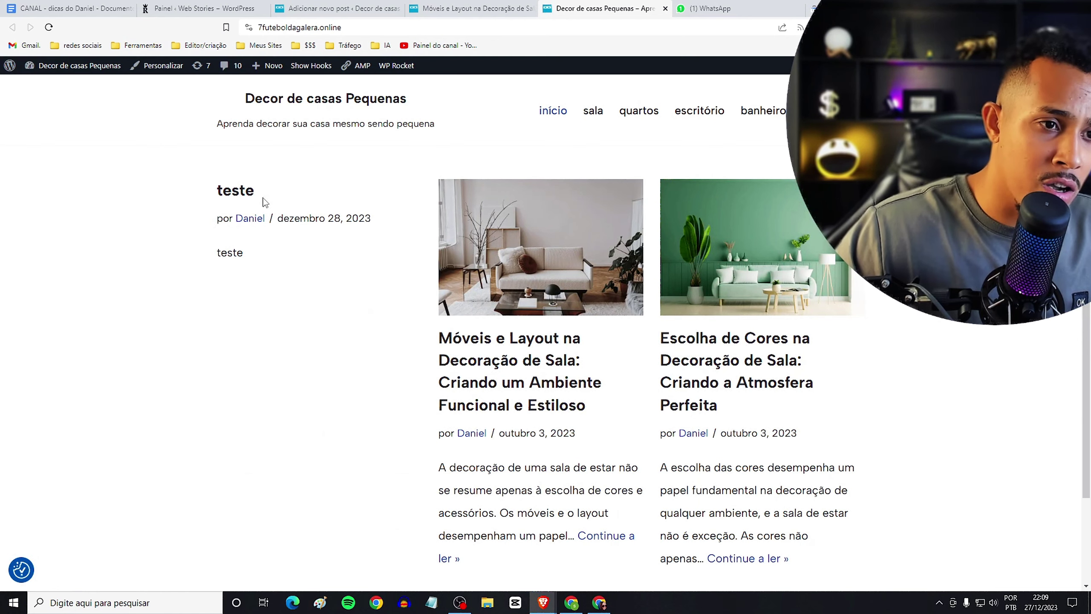
click(428, 8)
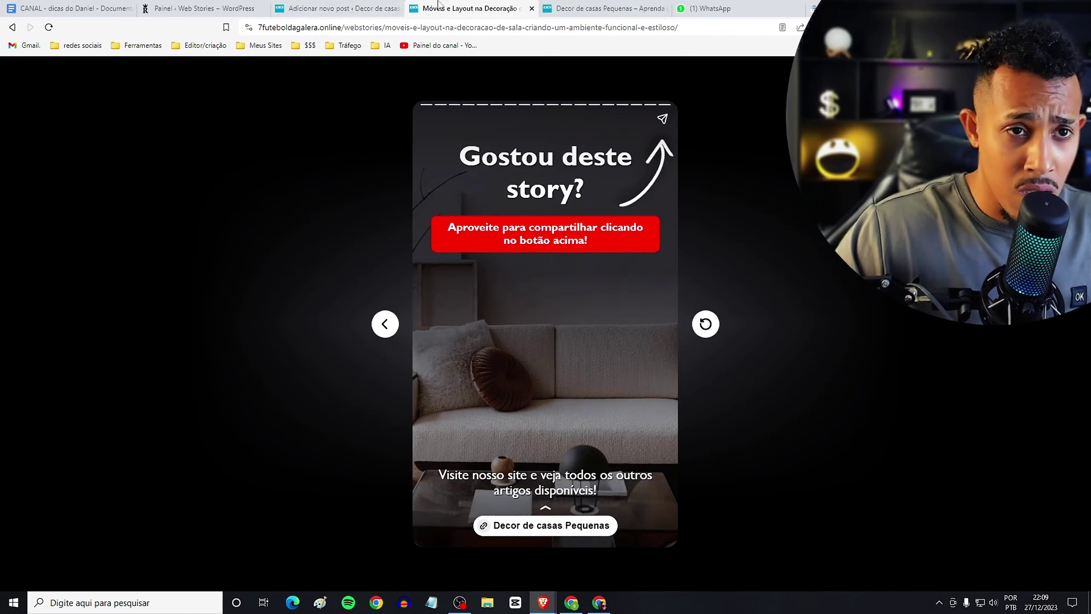
click(372, 5)
click(250, 8)
click(442, 8)
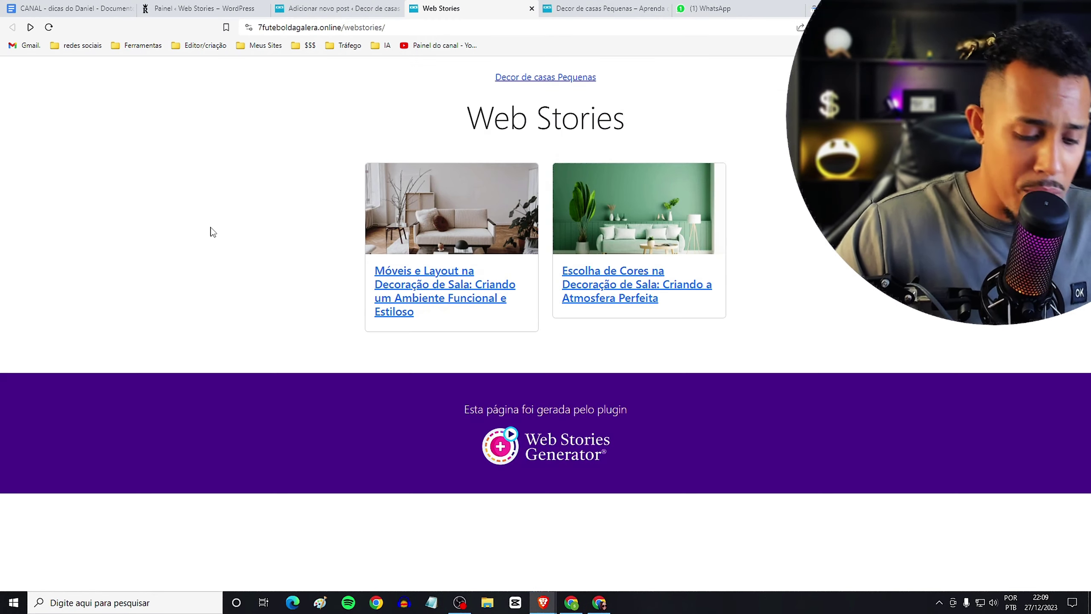
key(F5)
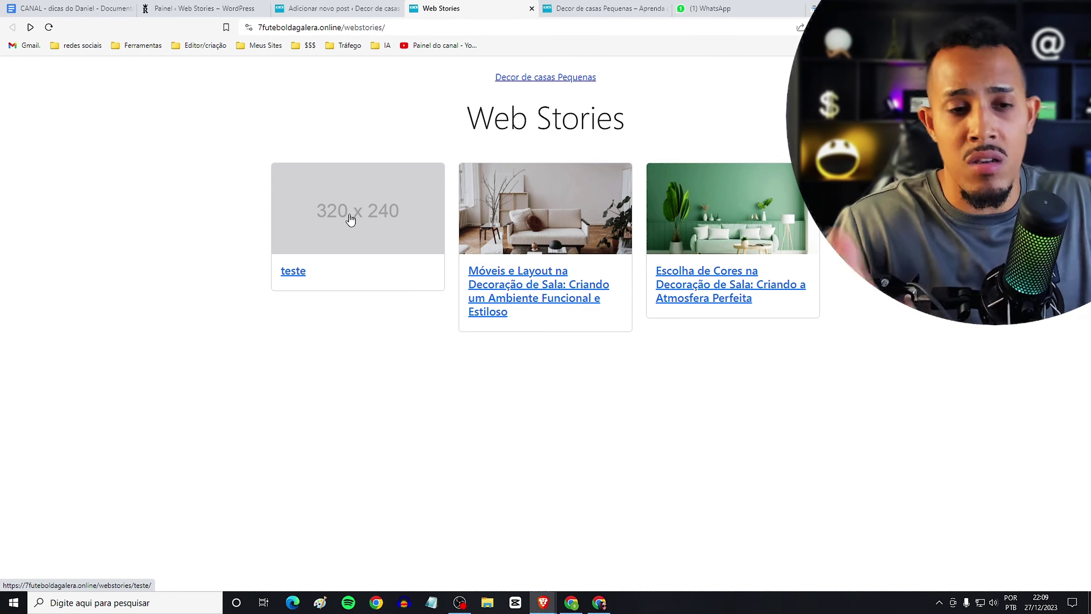
Open the "teste" story, go through its slides to the image, and follow its "Leia mais" link to look over the original post.
click(348, 220)
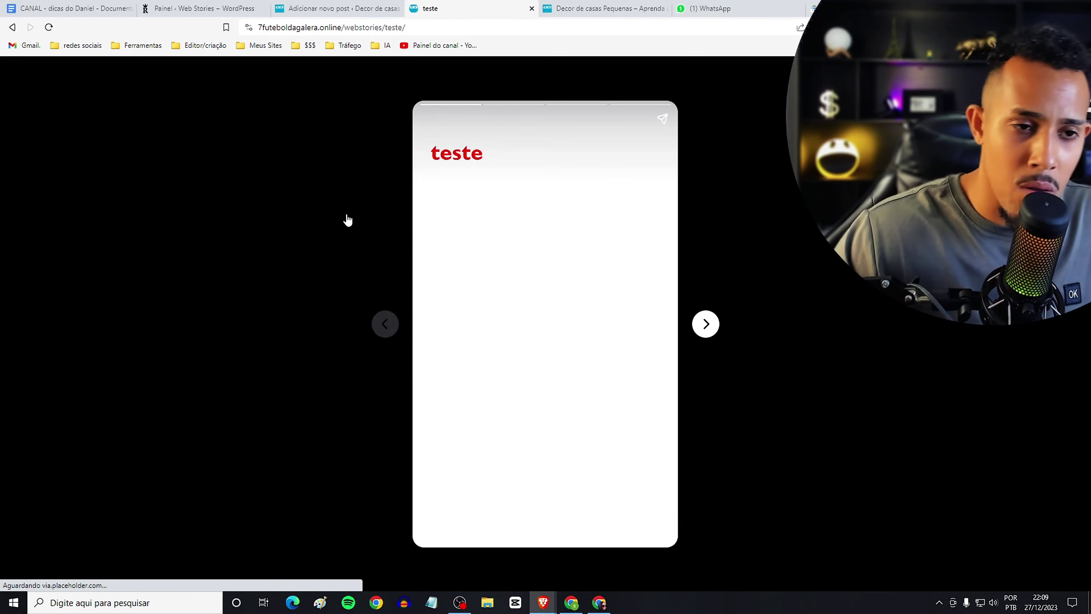
click(704, 326)
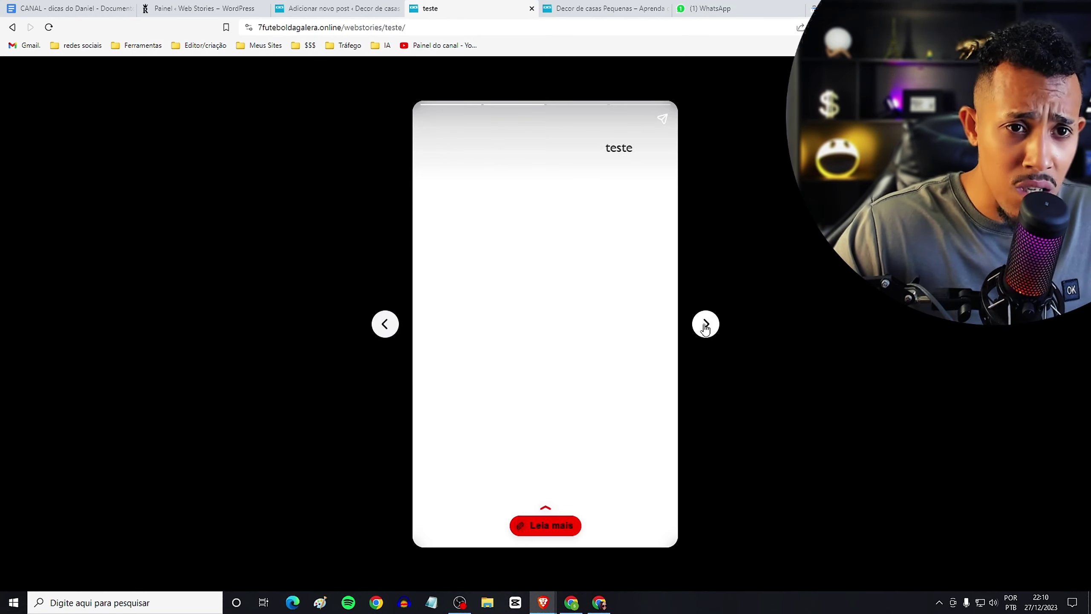
click(705, 323)
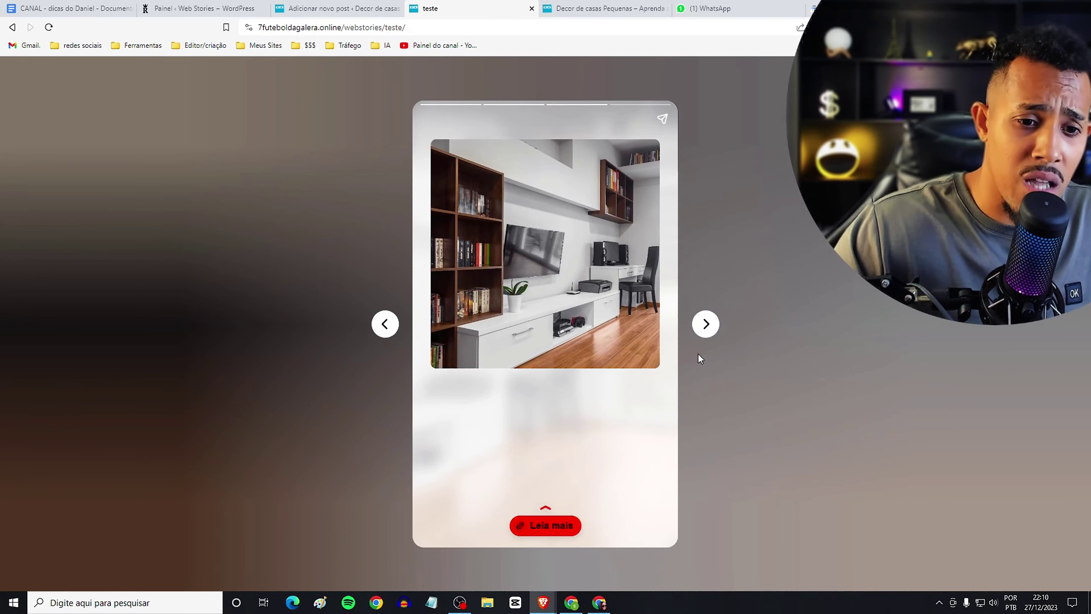
click(552, 529)
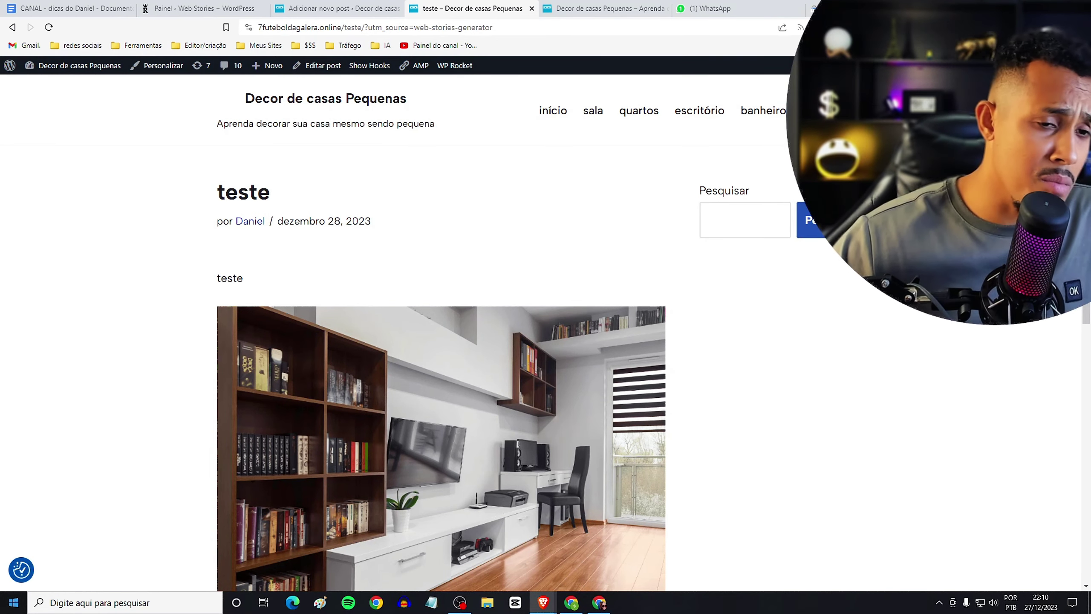
scroll(116, 474, down, 10)
scroll(118, 475, up, 10)
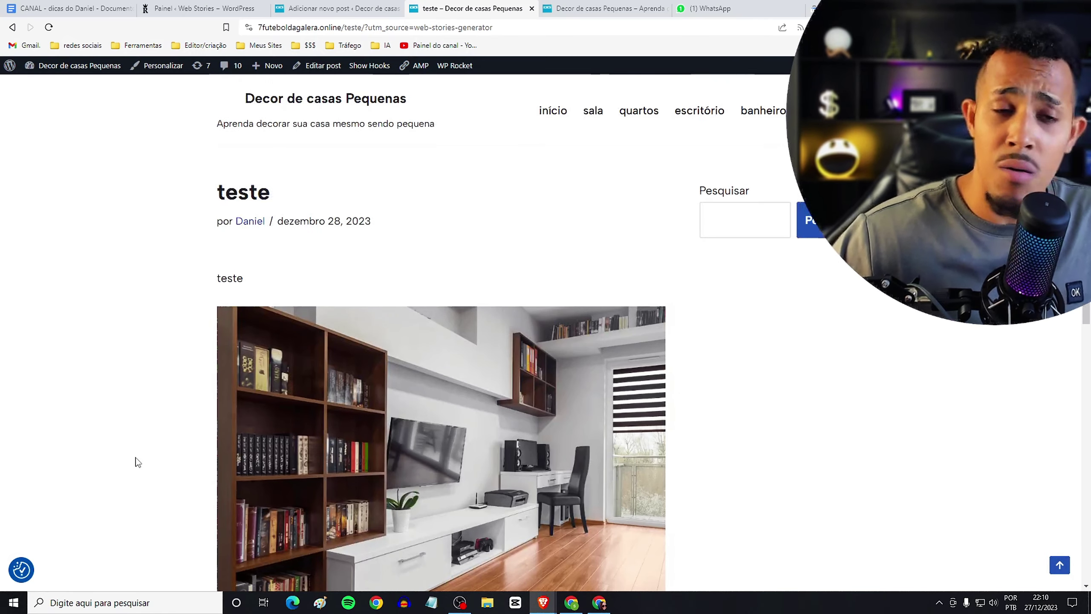